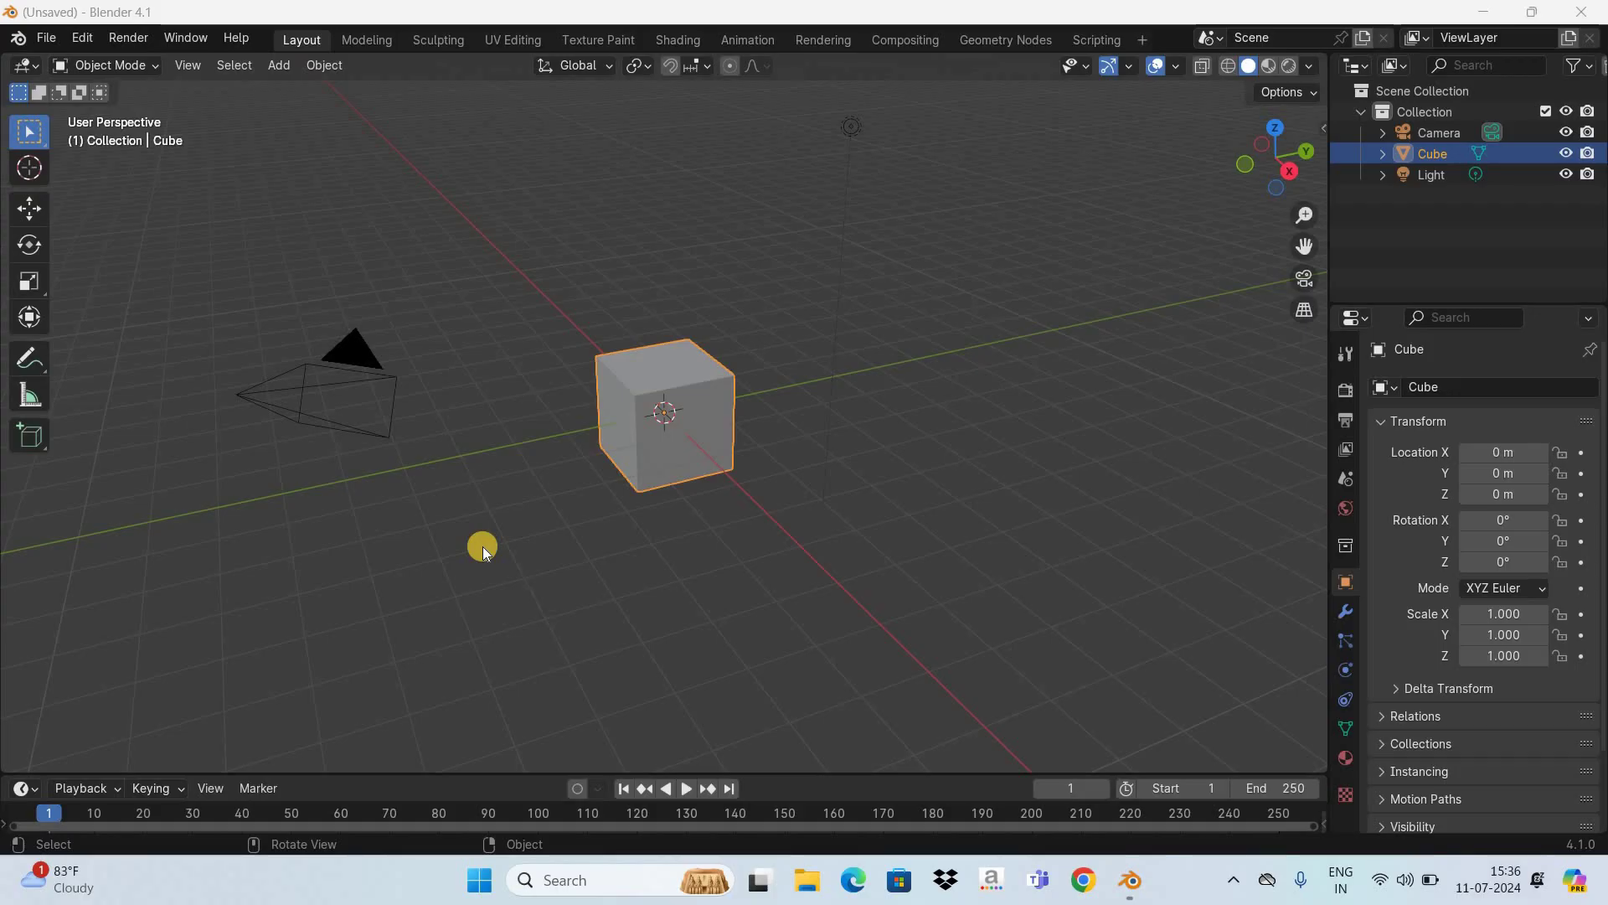
Step: Delete the default cube and add a Path curve at the world origin
click(694, 371)
key(Delete)
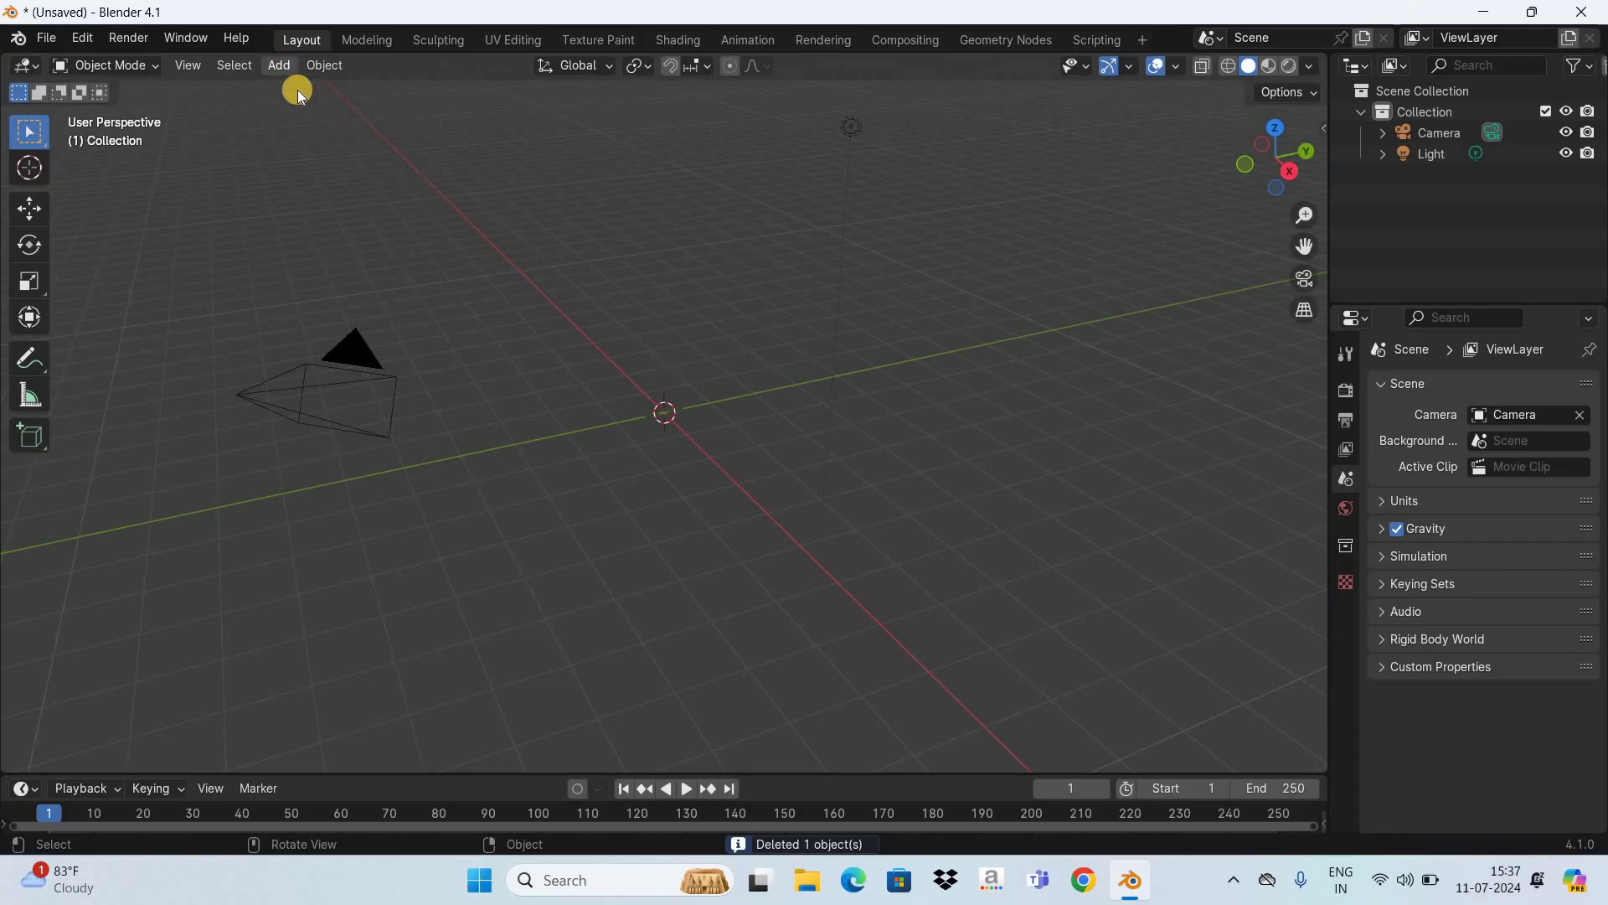
click(281, 65)
mouse_move(429, 113)
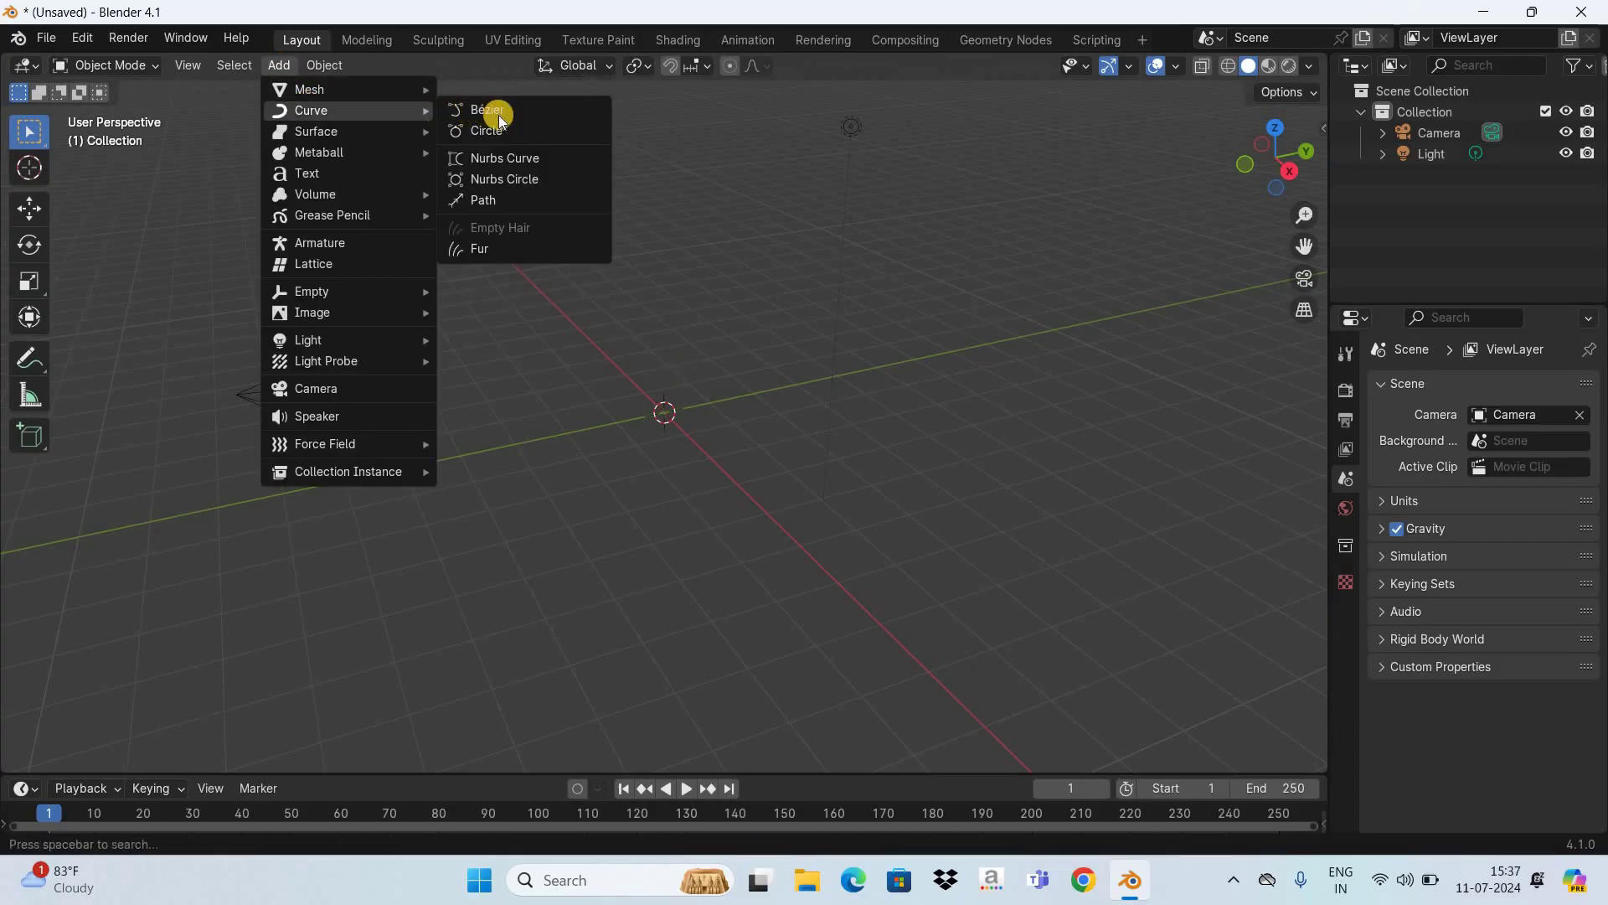
click(540, 199)
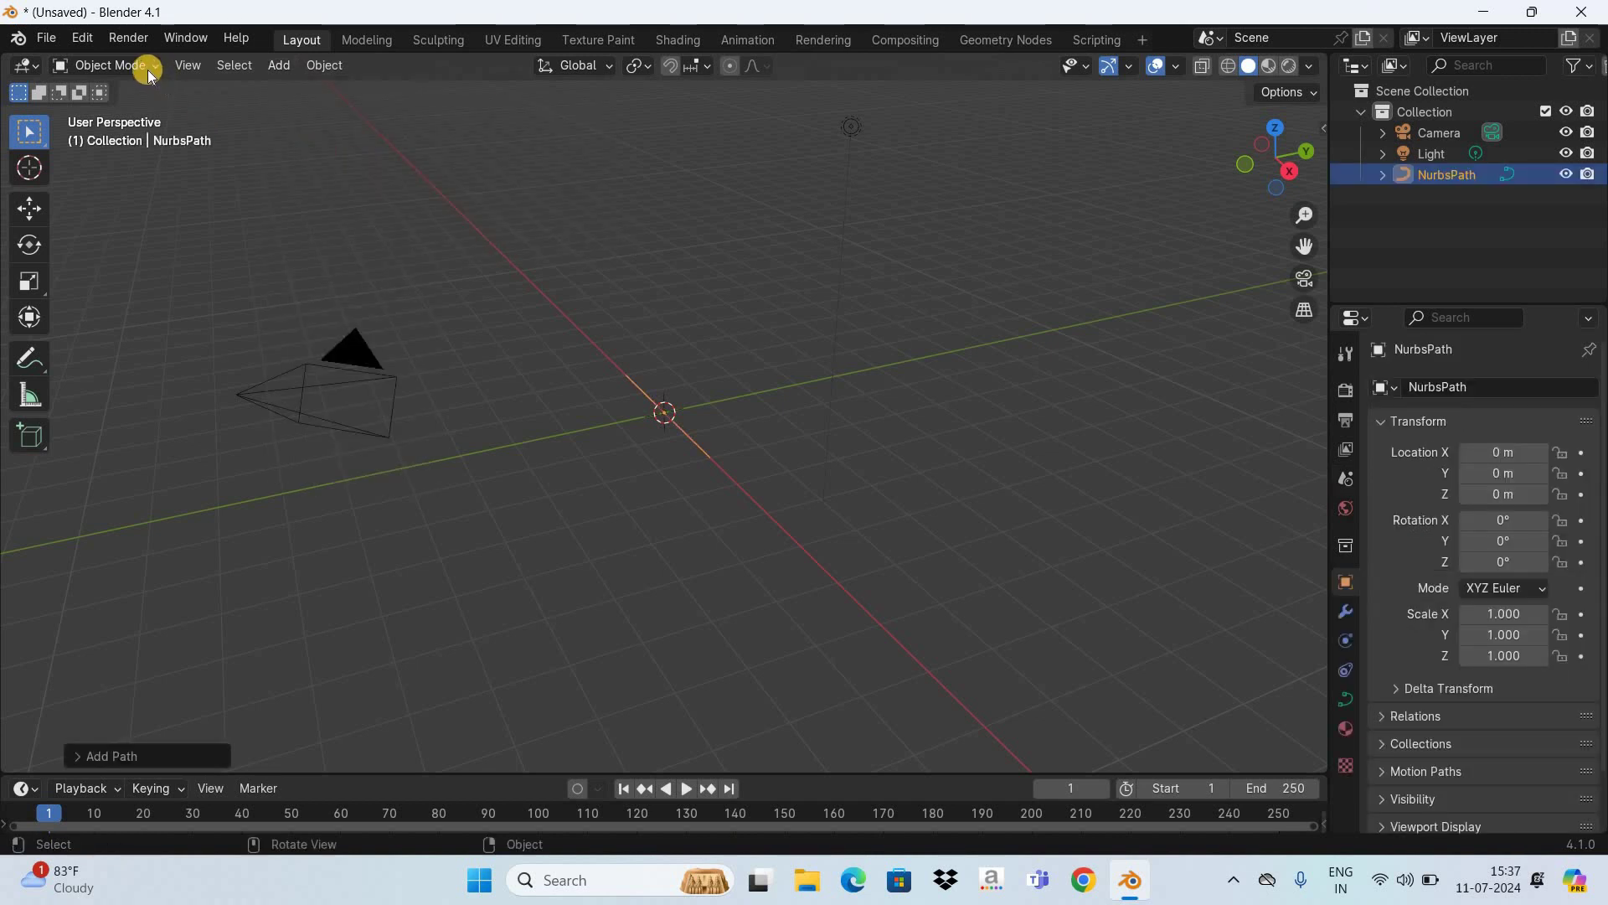
Step: In Edit Mode, extrude a new control point about 1.8 m, mostly upward, from the path's end on the positive X side
click(147, 67)
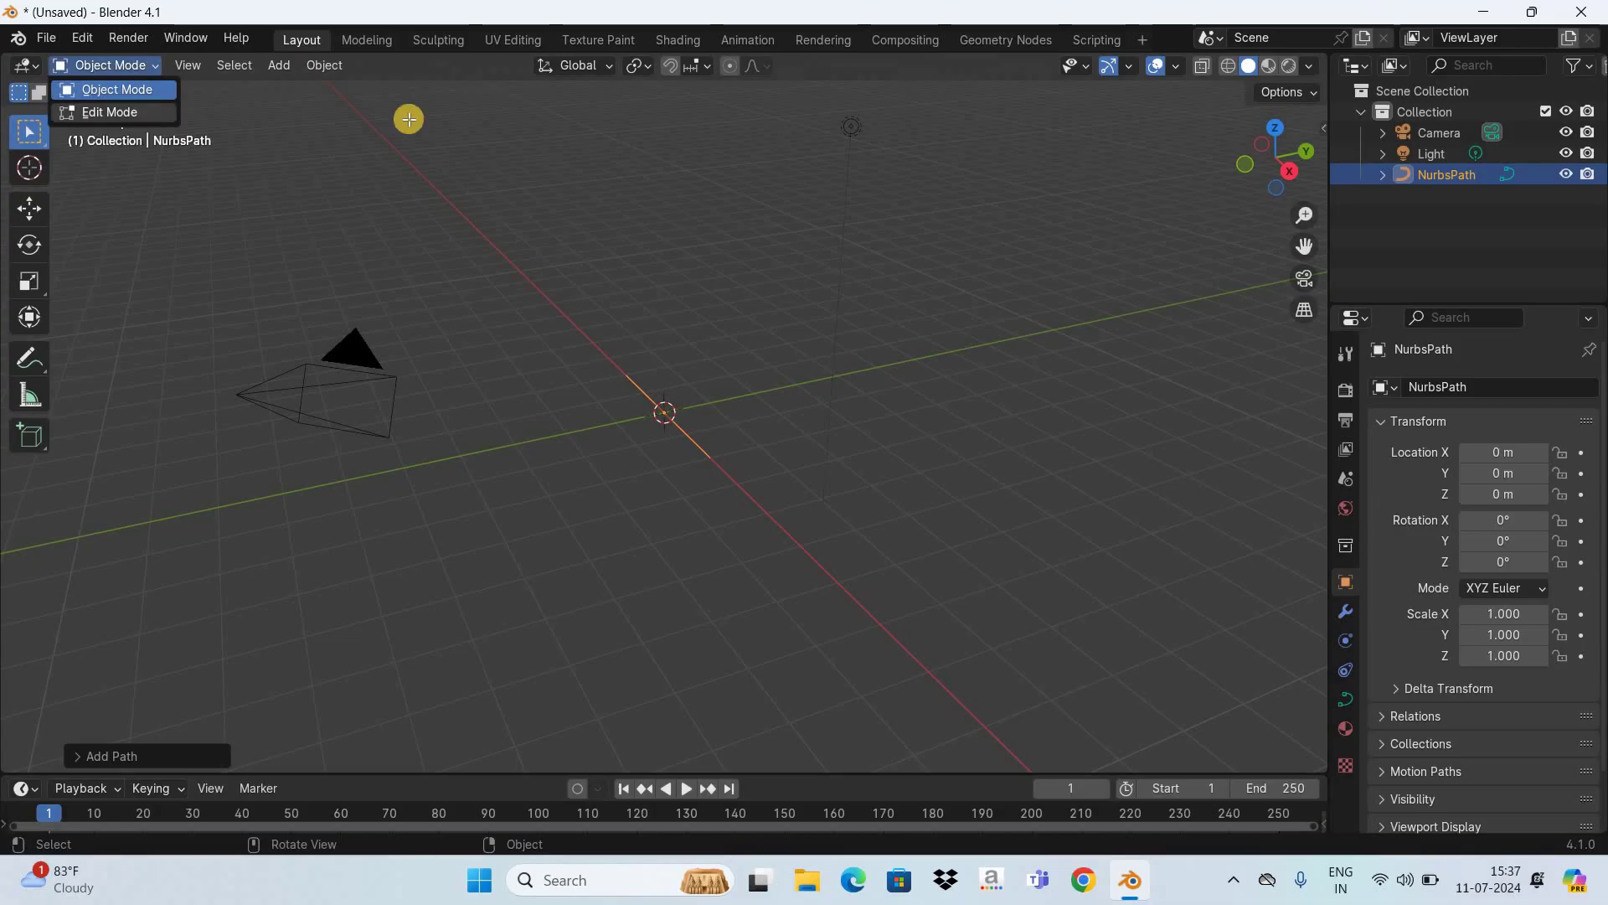
key(Tab)
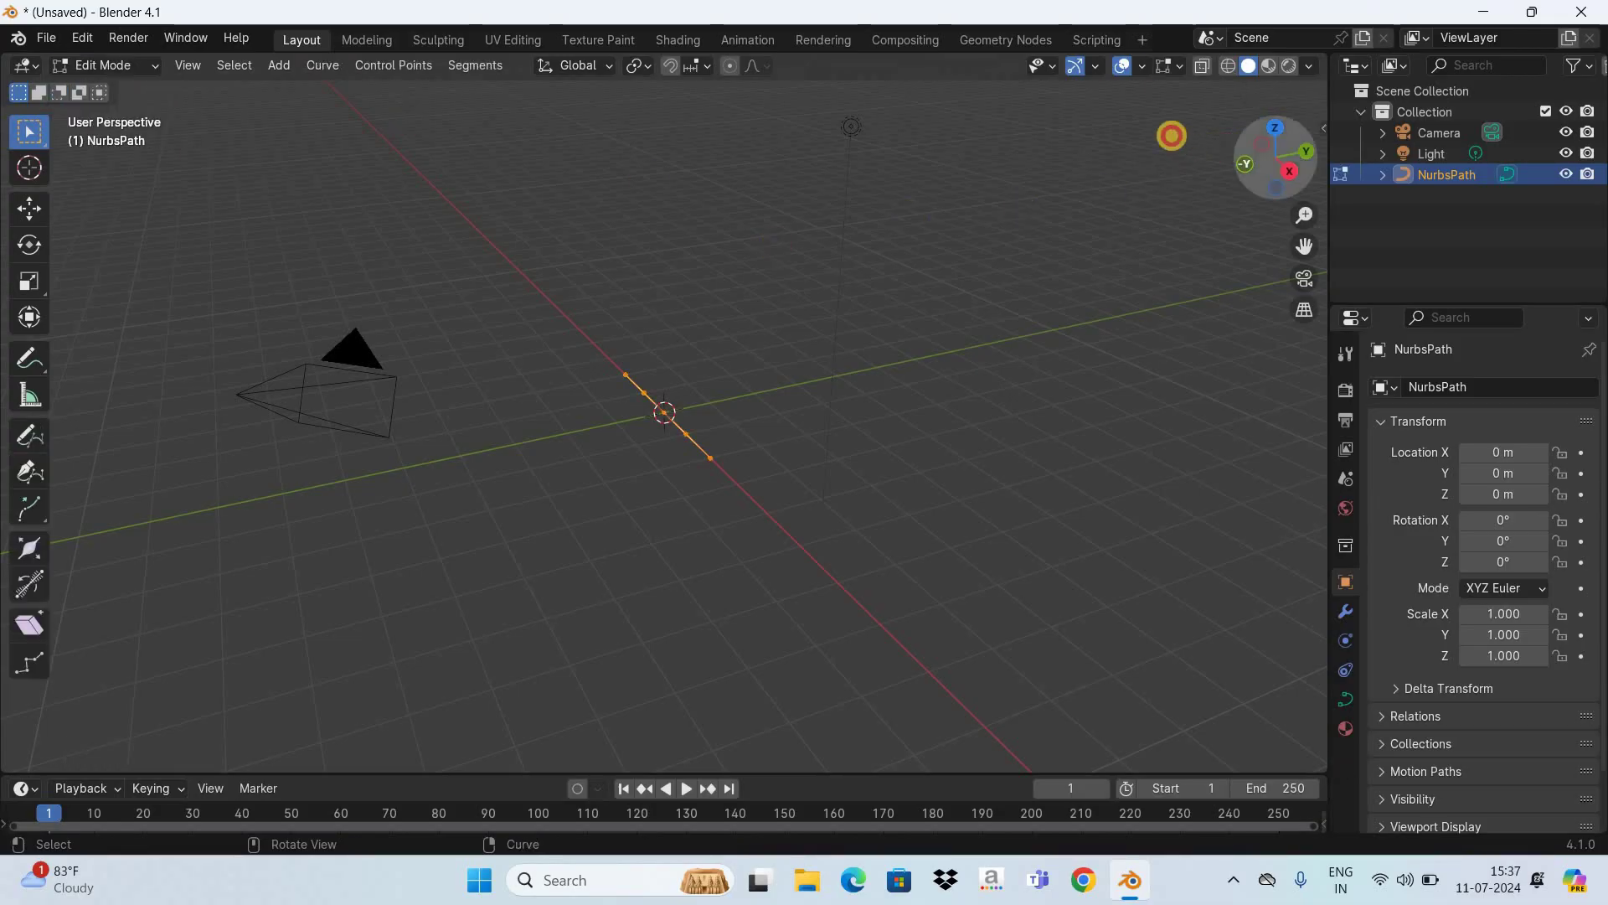
drag(1274, 158, 654, 477)
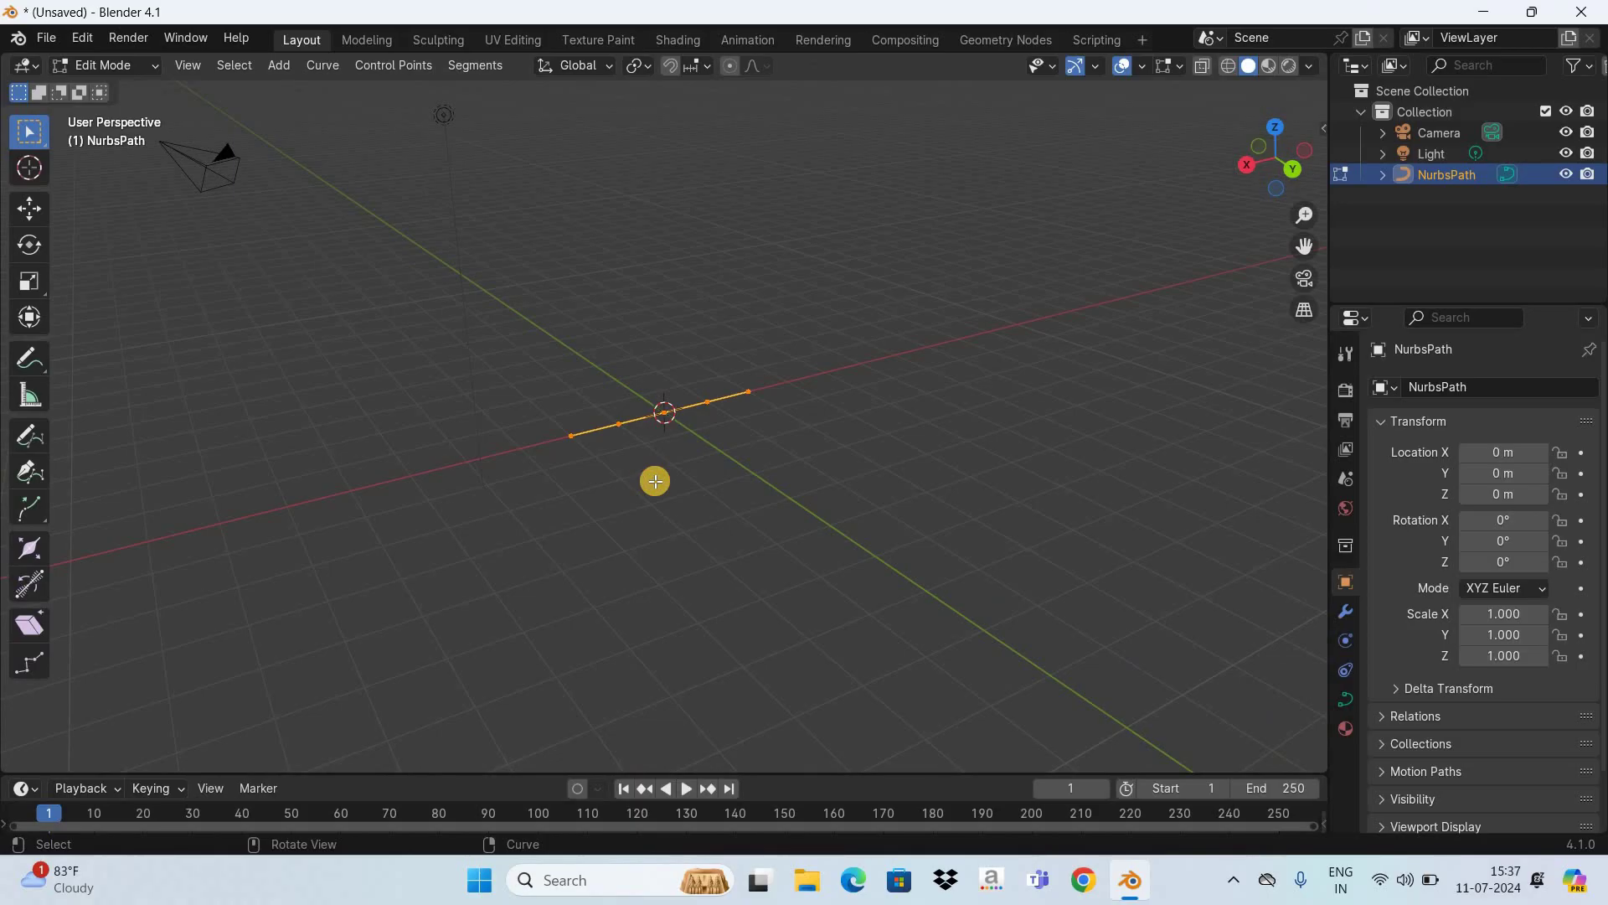
click(592, 452)
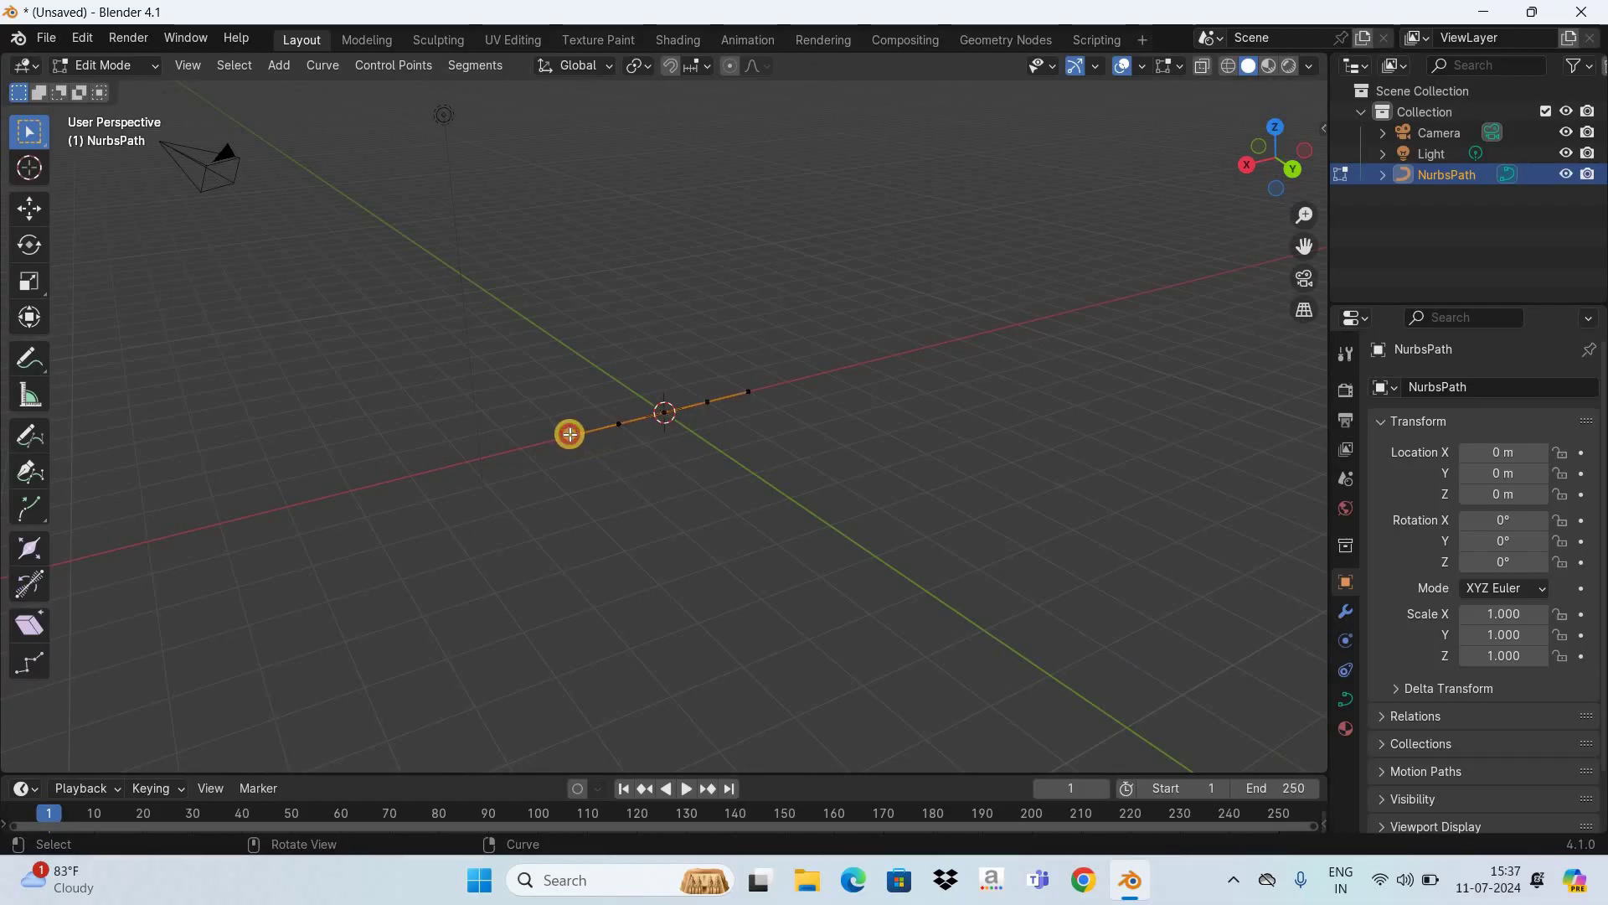
click(570, 434)
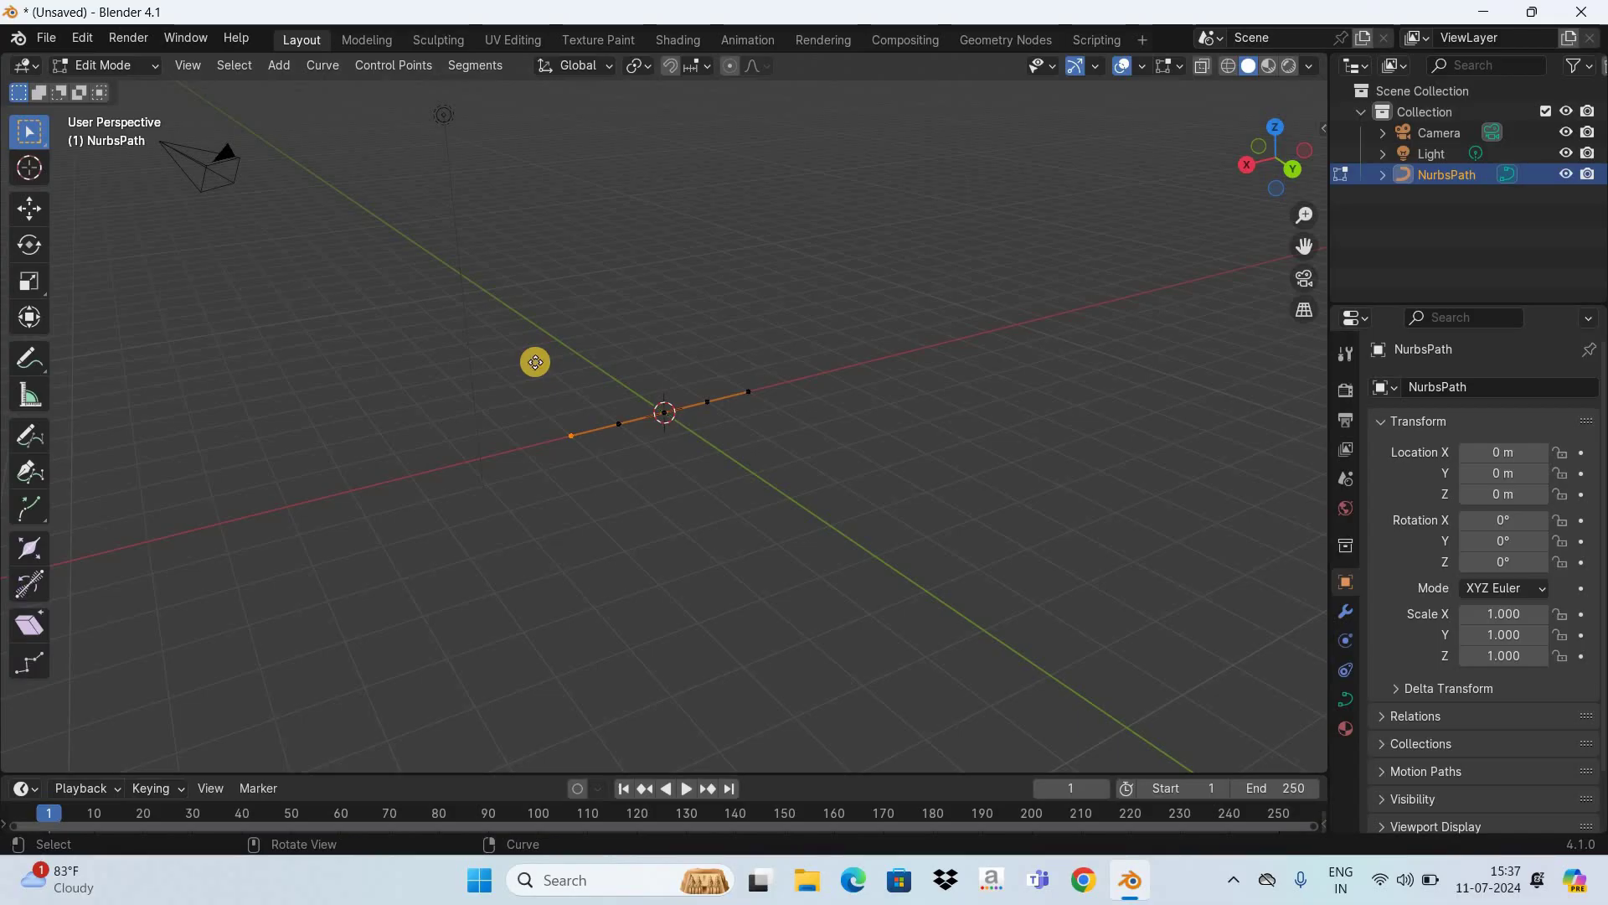
key(g)
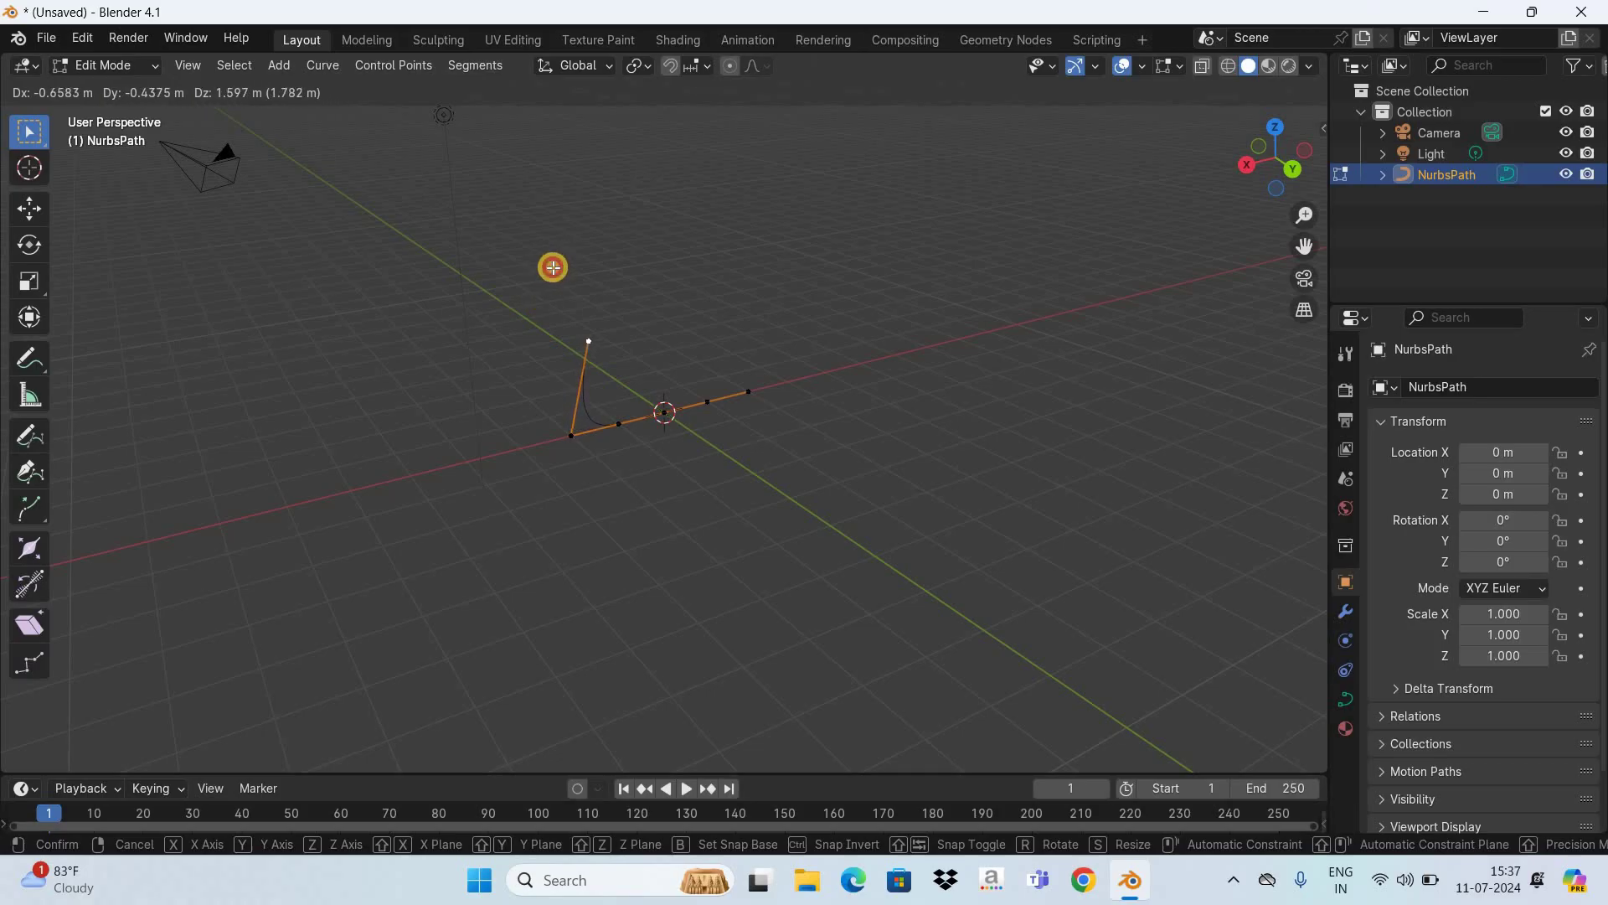
click(675, 297)
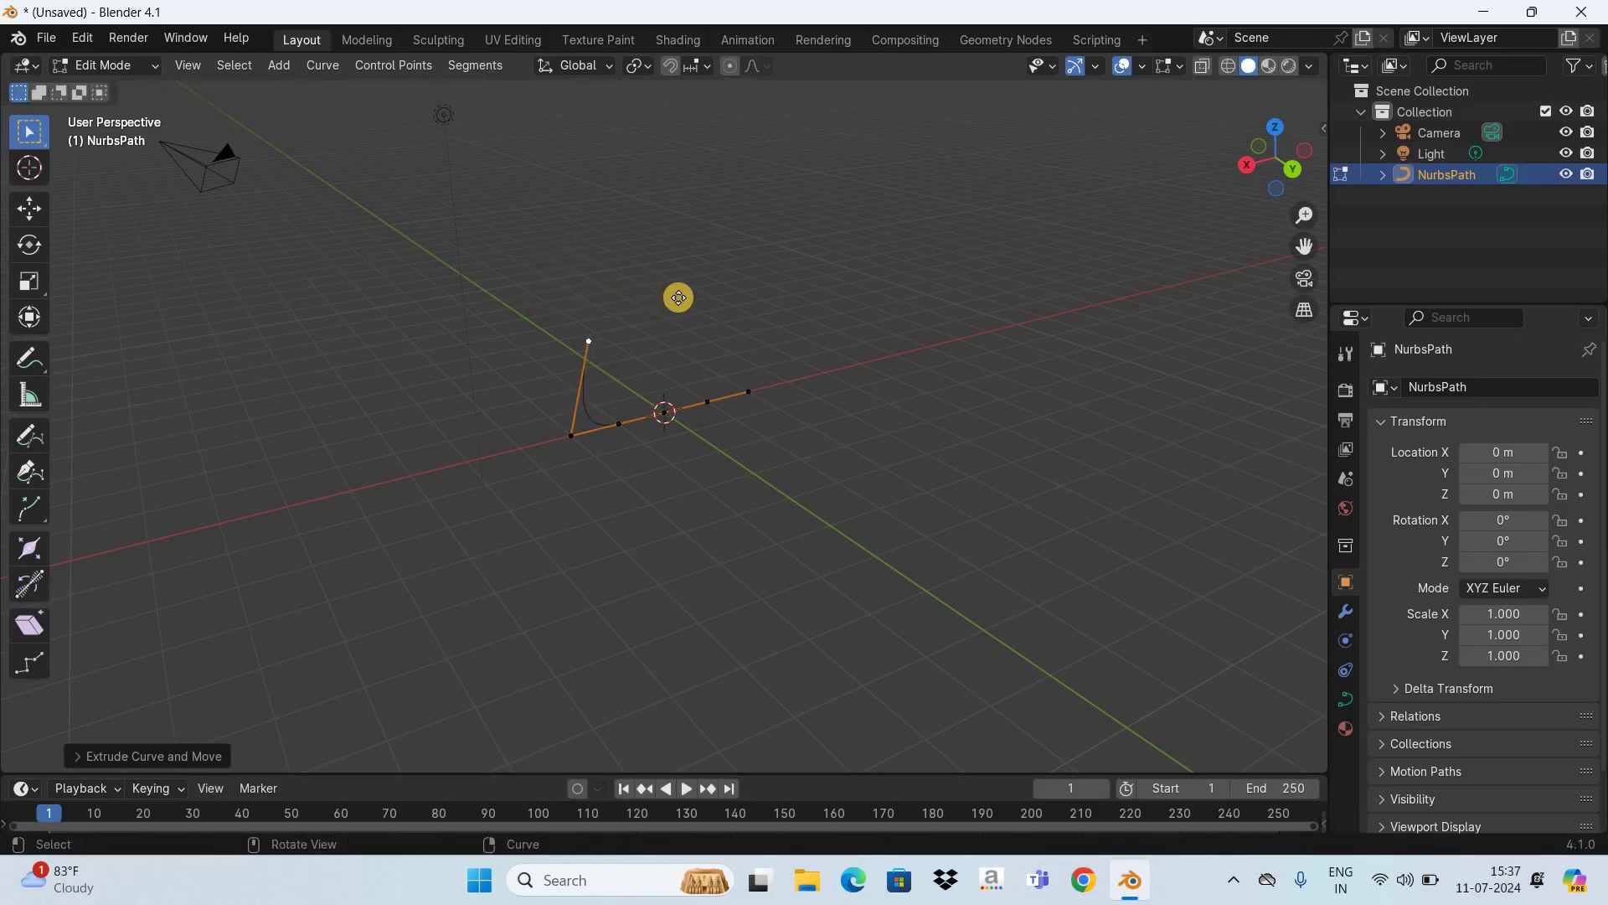
Step: Extrude five more control points in succession to shape the path into a rising S-curve, and return to Object Mode
key(e)
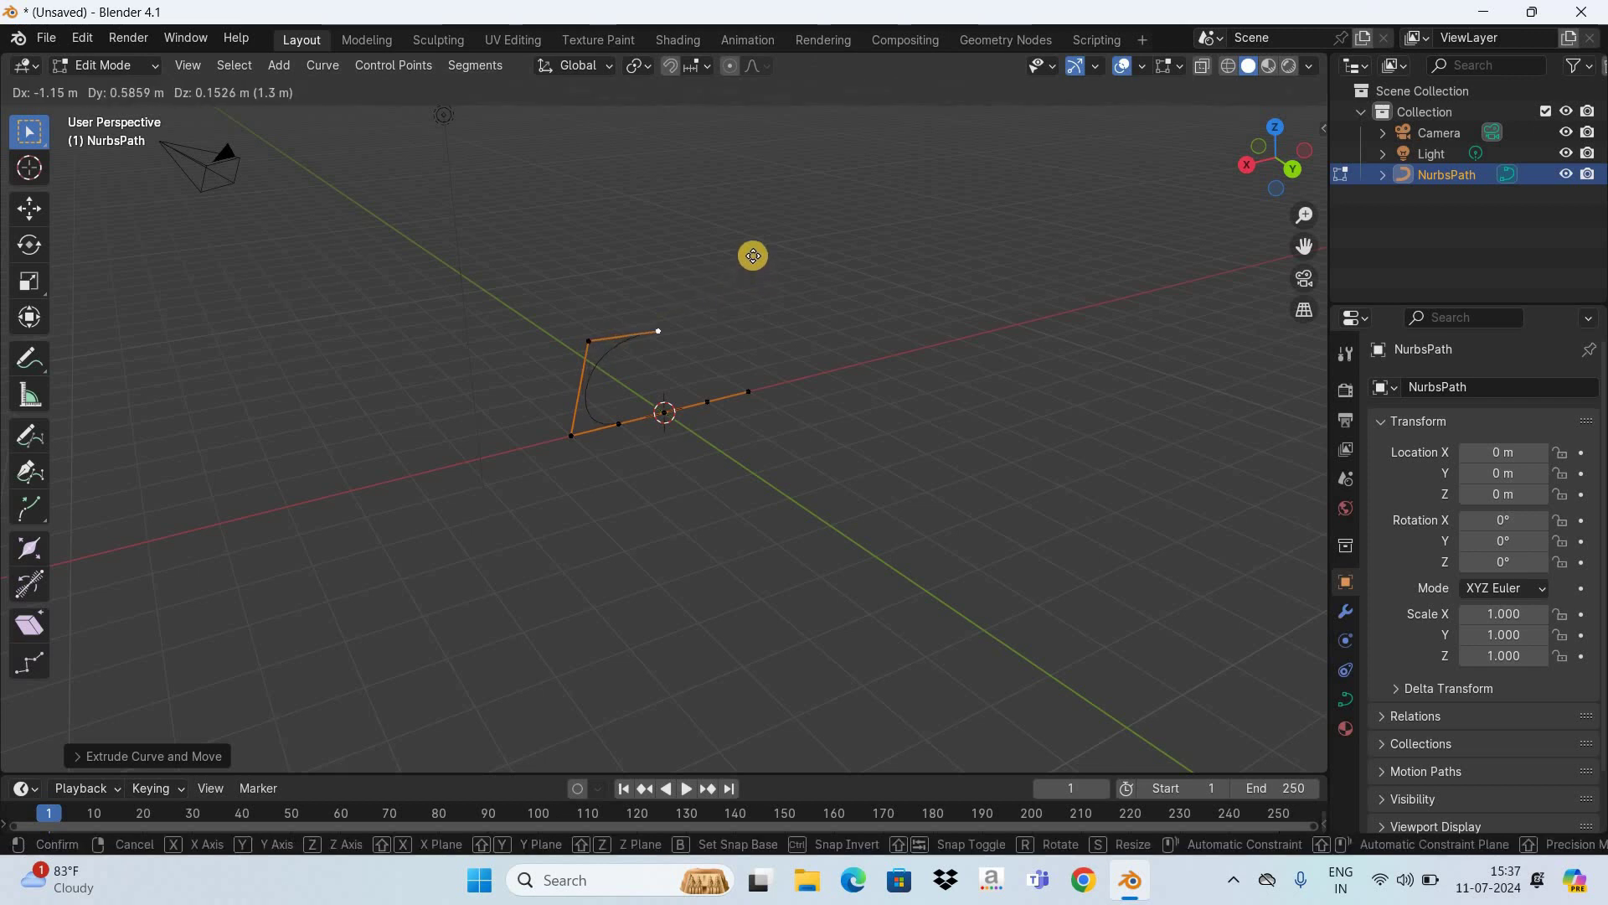
click(752, 256)
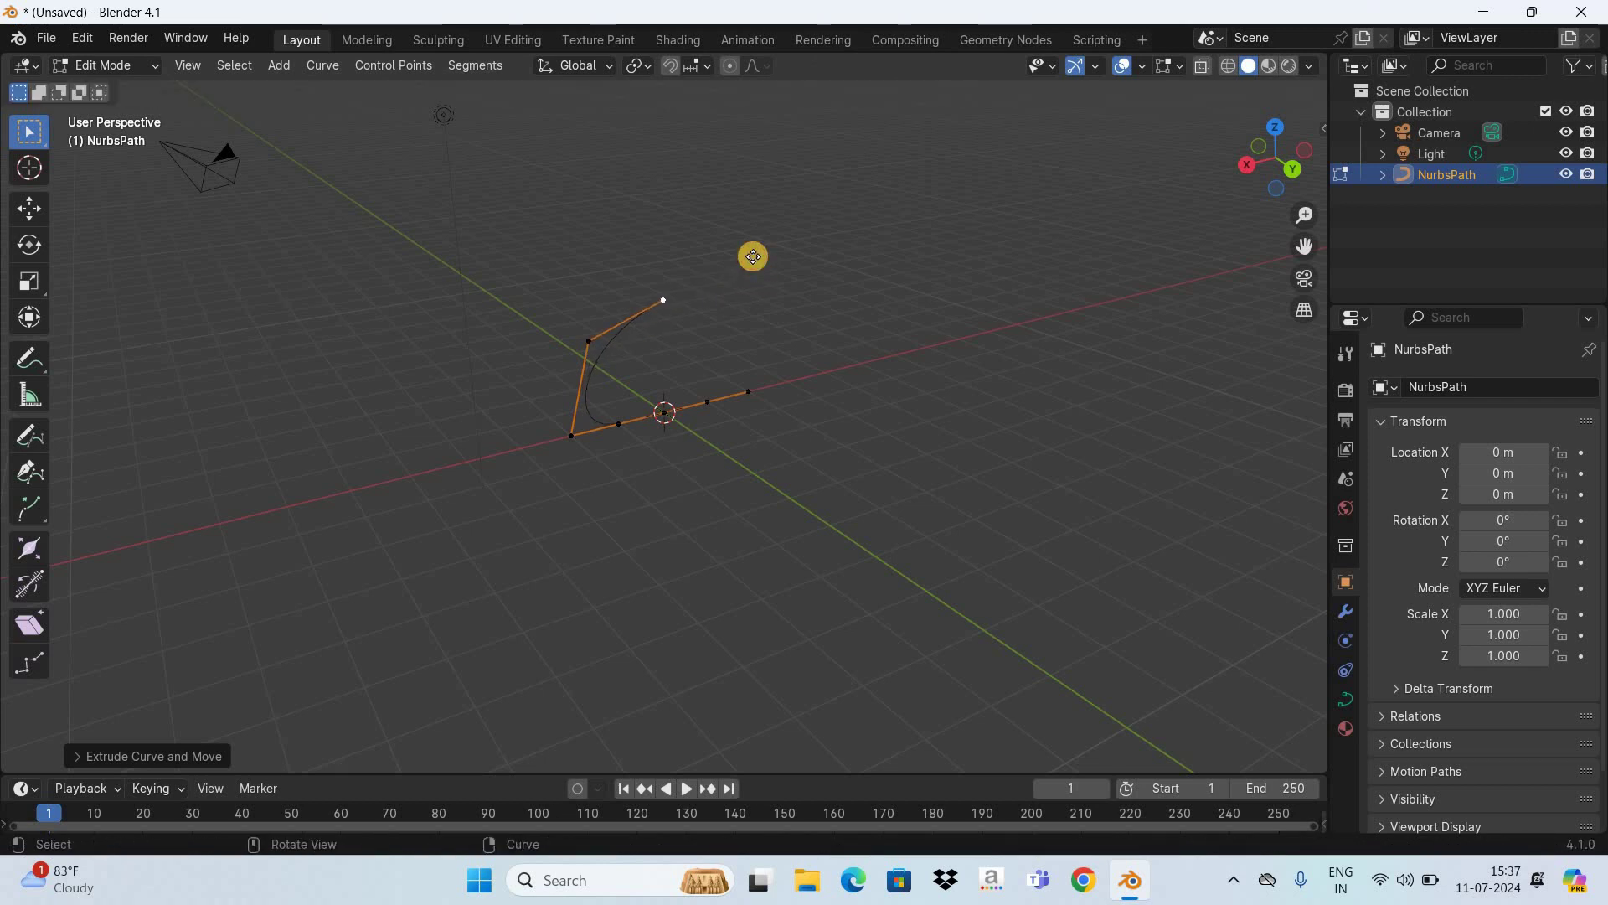
key(e)
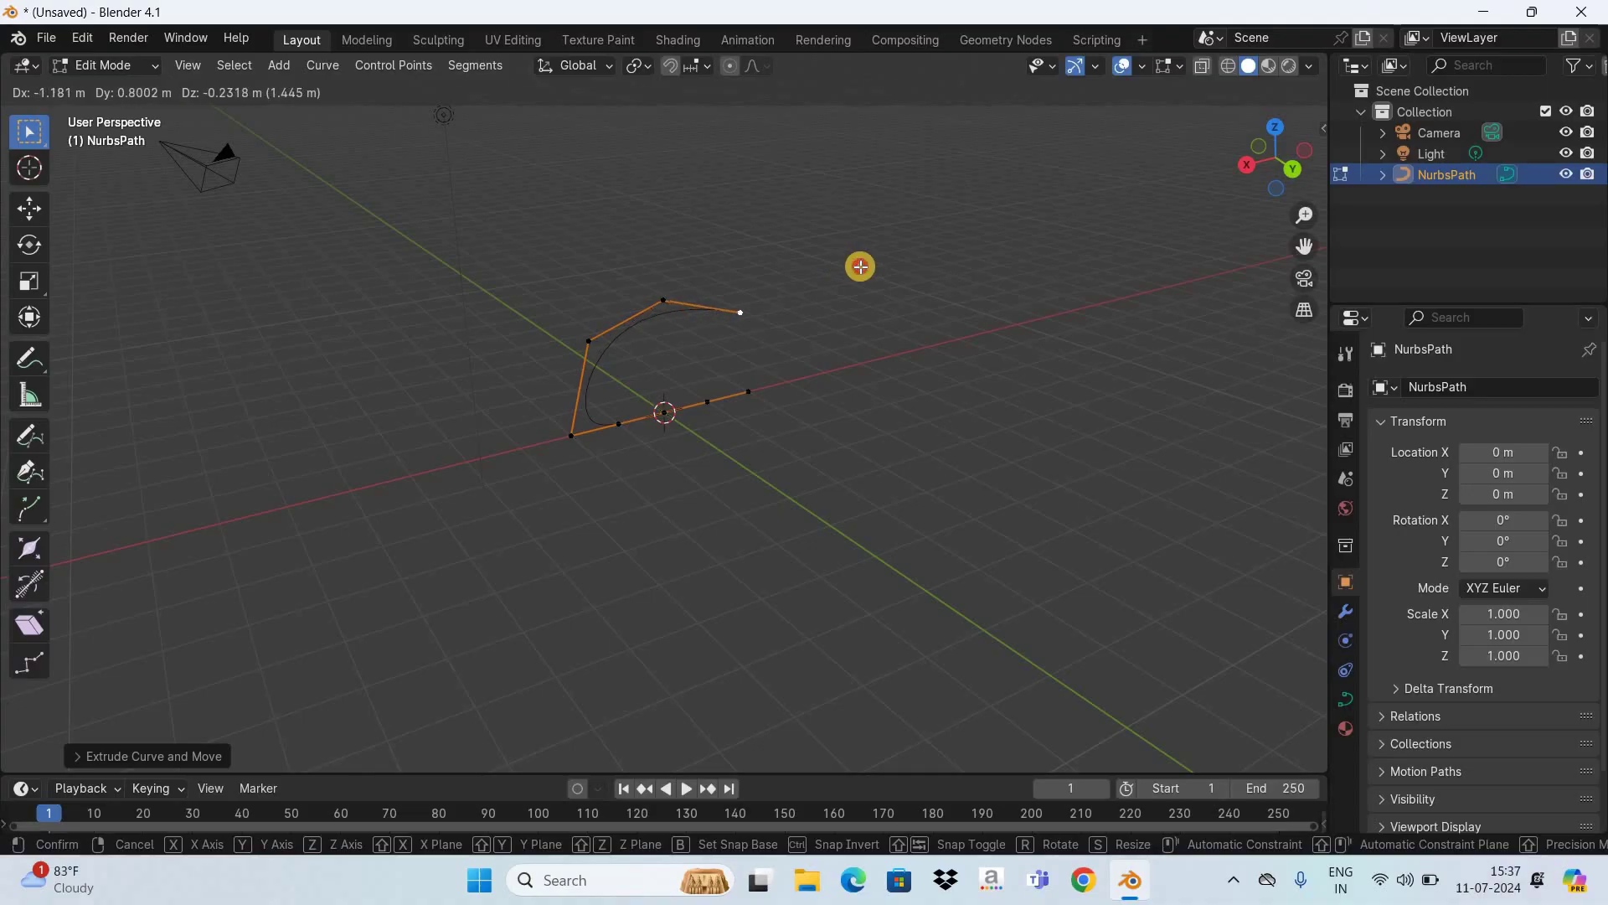
click(860, 266)
key(e)
click(941, 209)
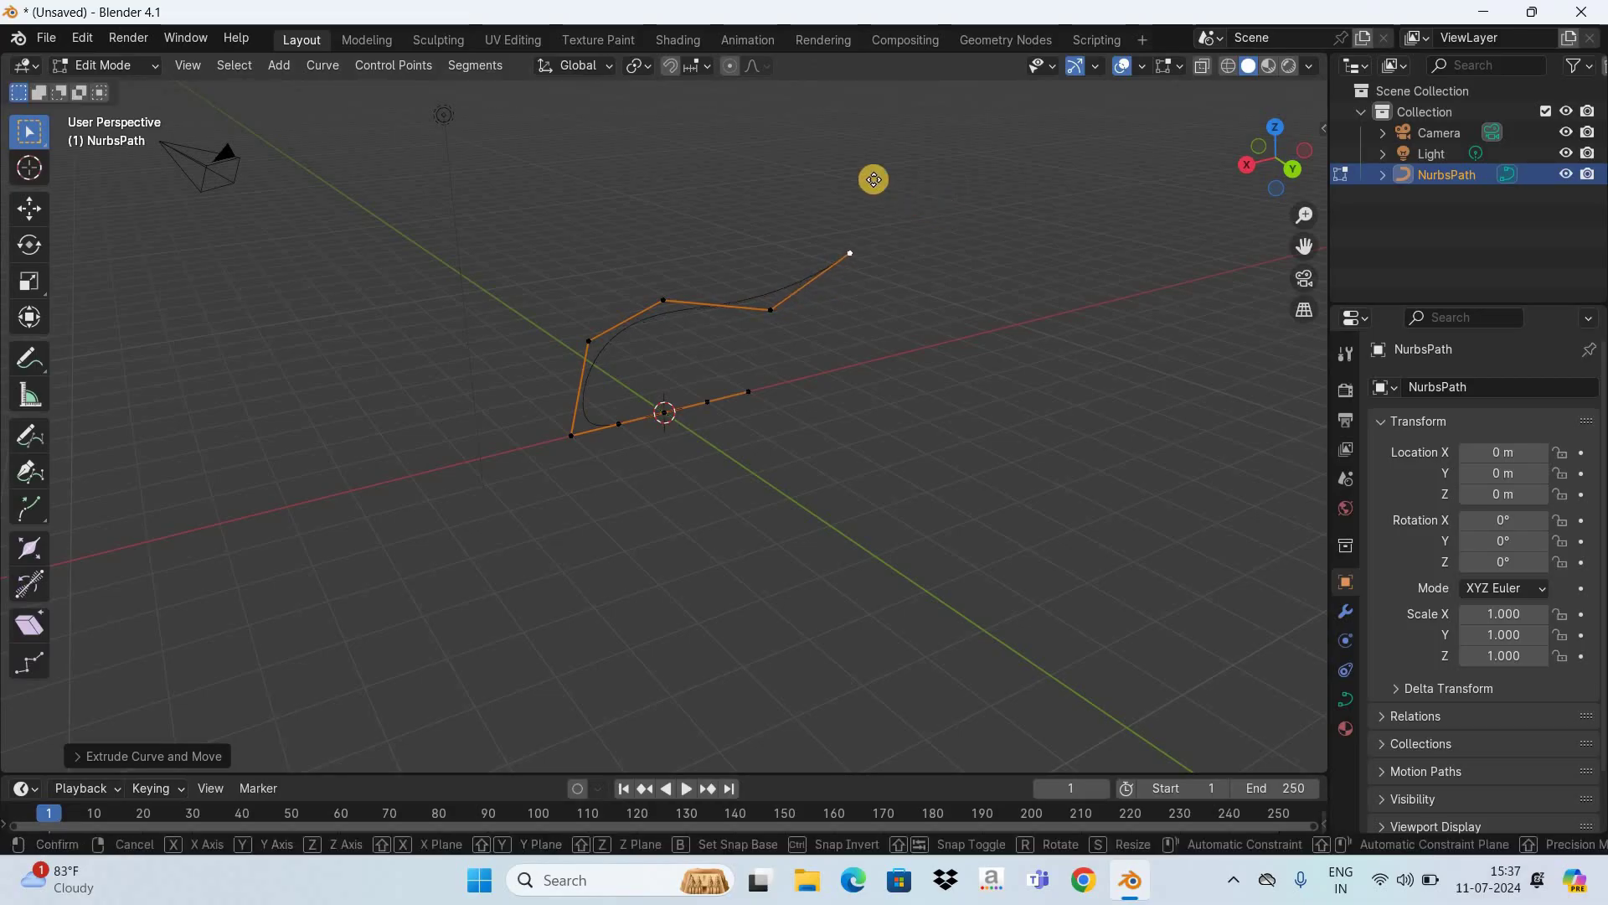
key(e)
click(846, 166)
key(e)
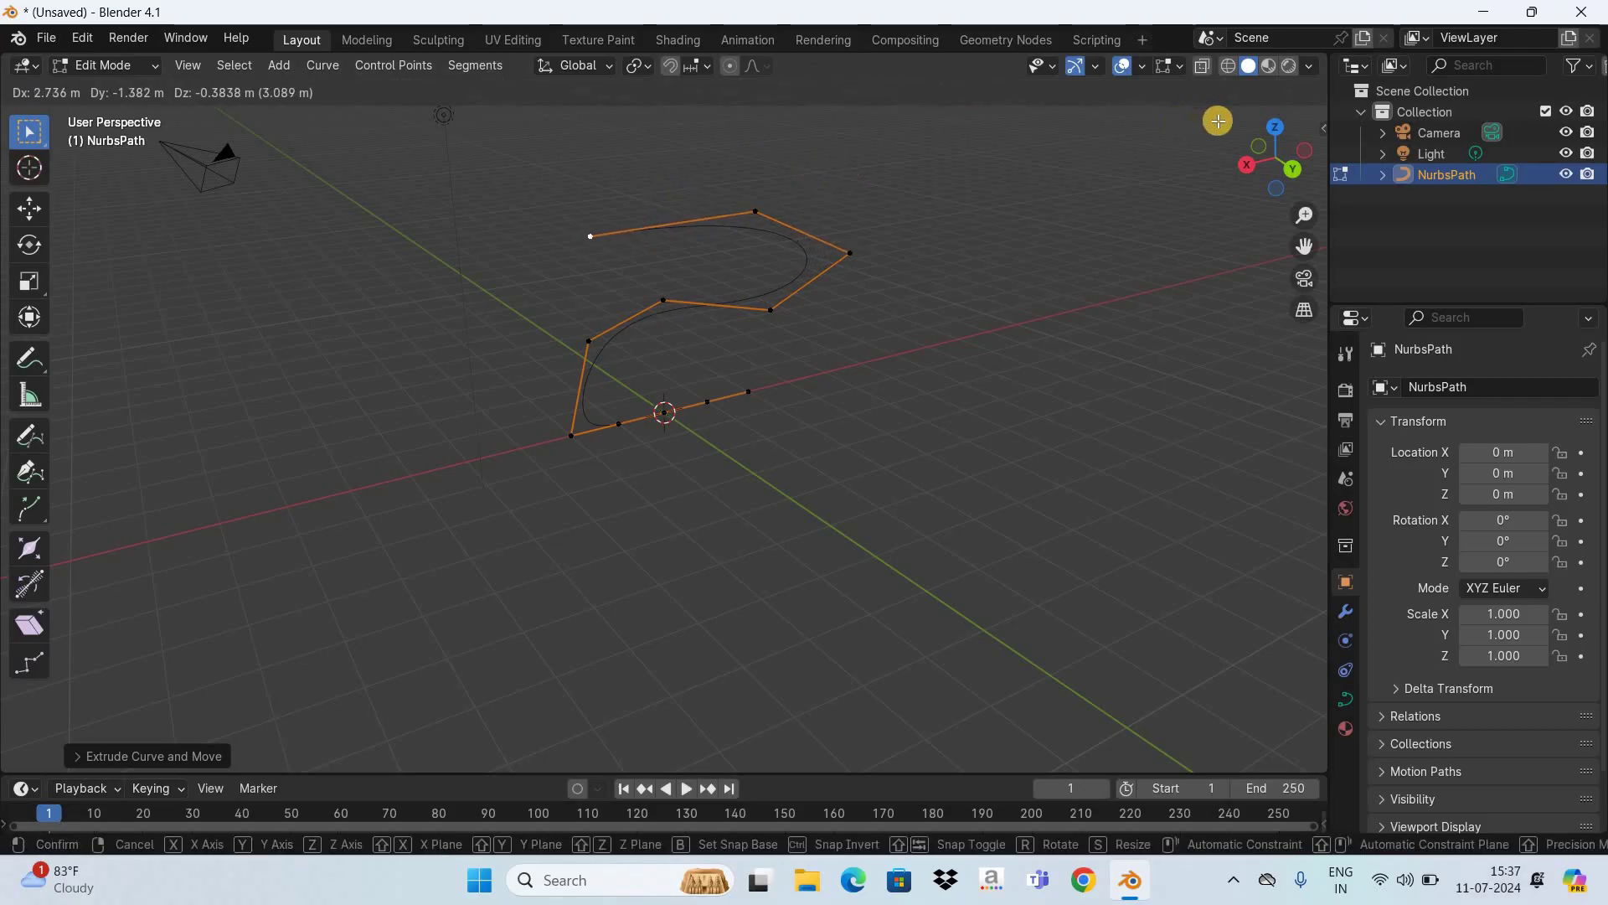
click(1224, 125)
drag(1248, 136, 155, 74)
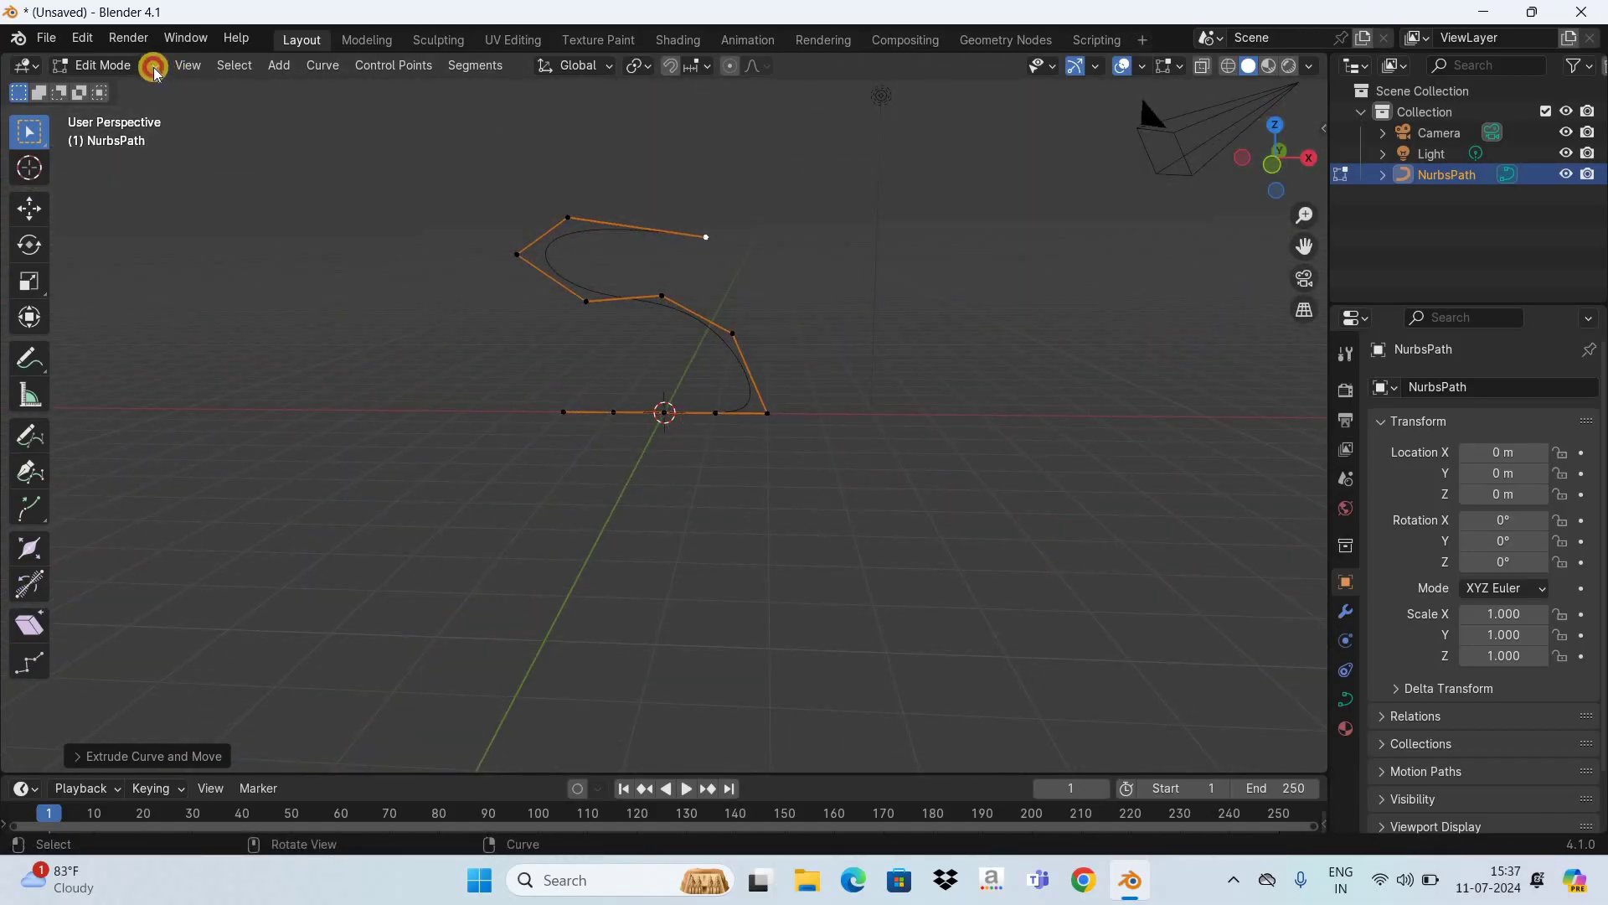
click(153, 73)
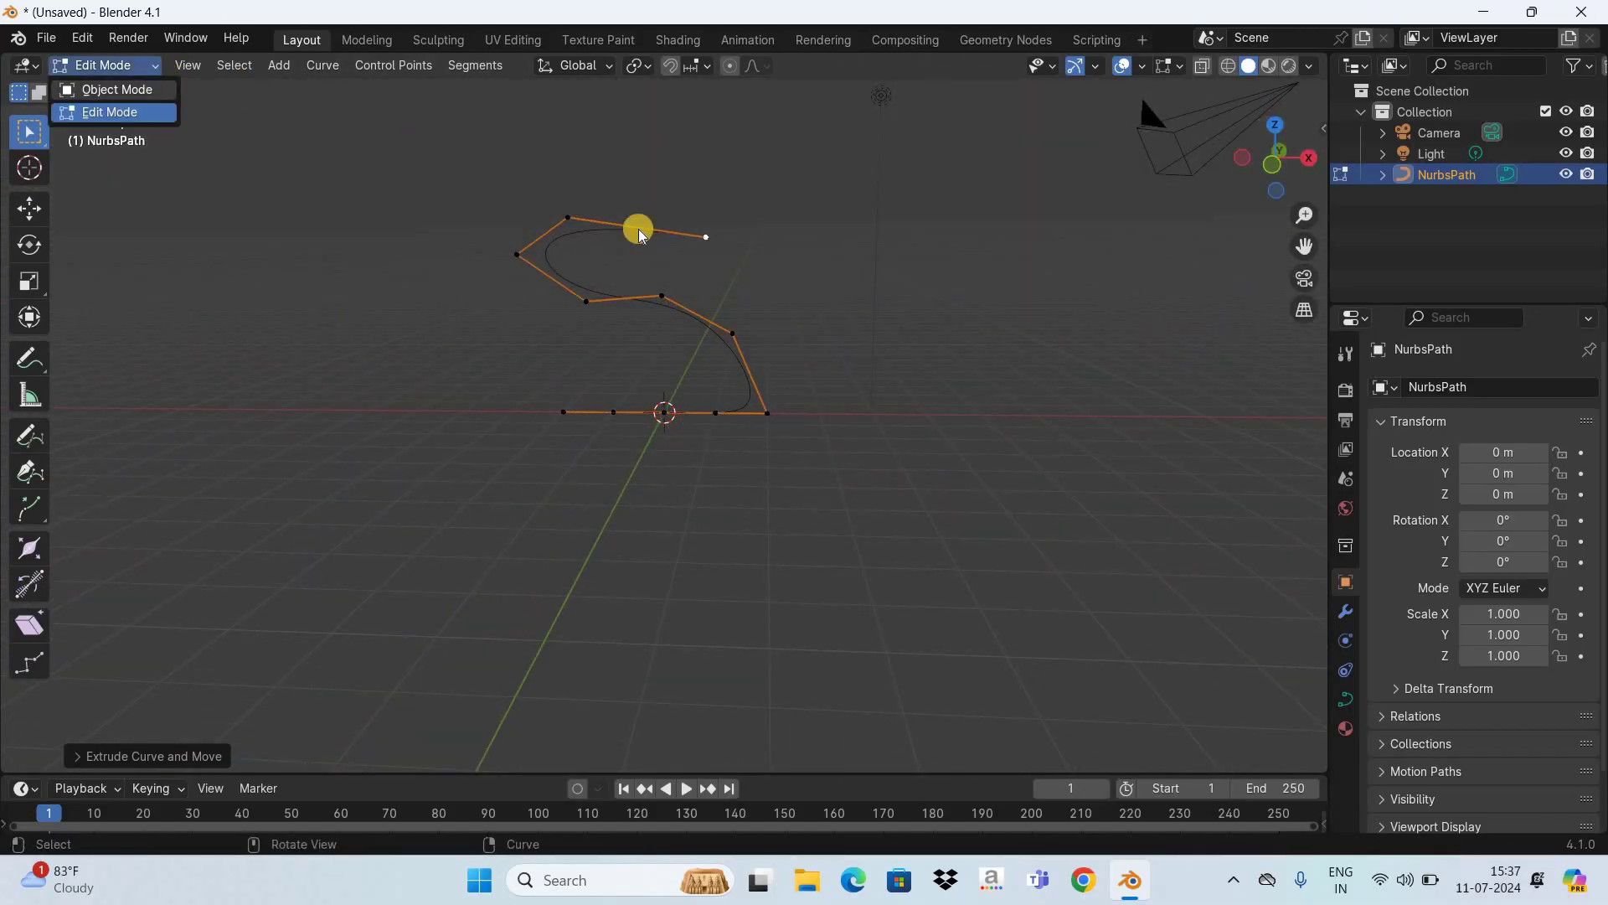
key(Tab)
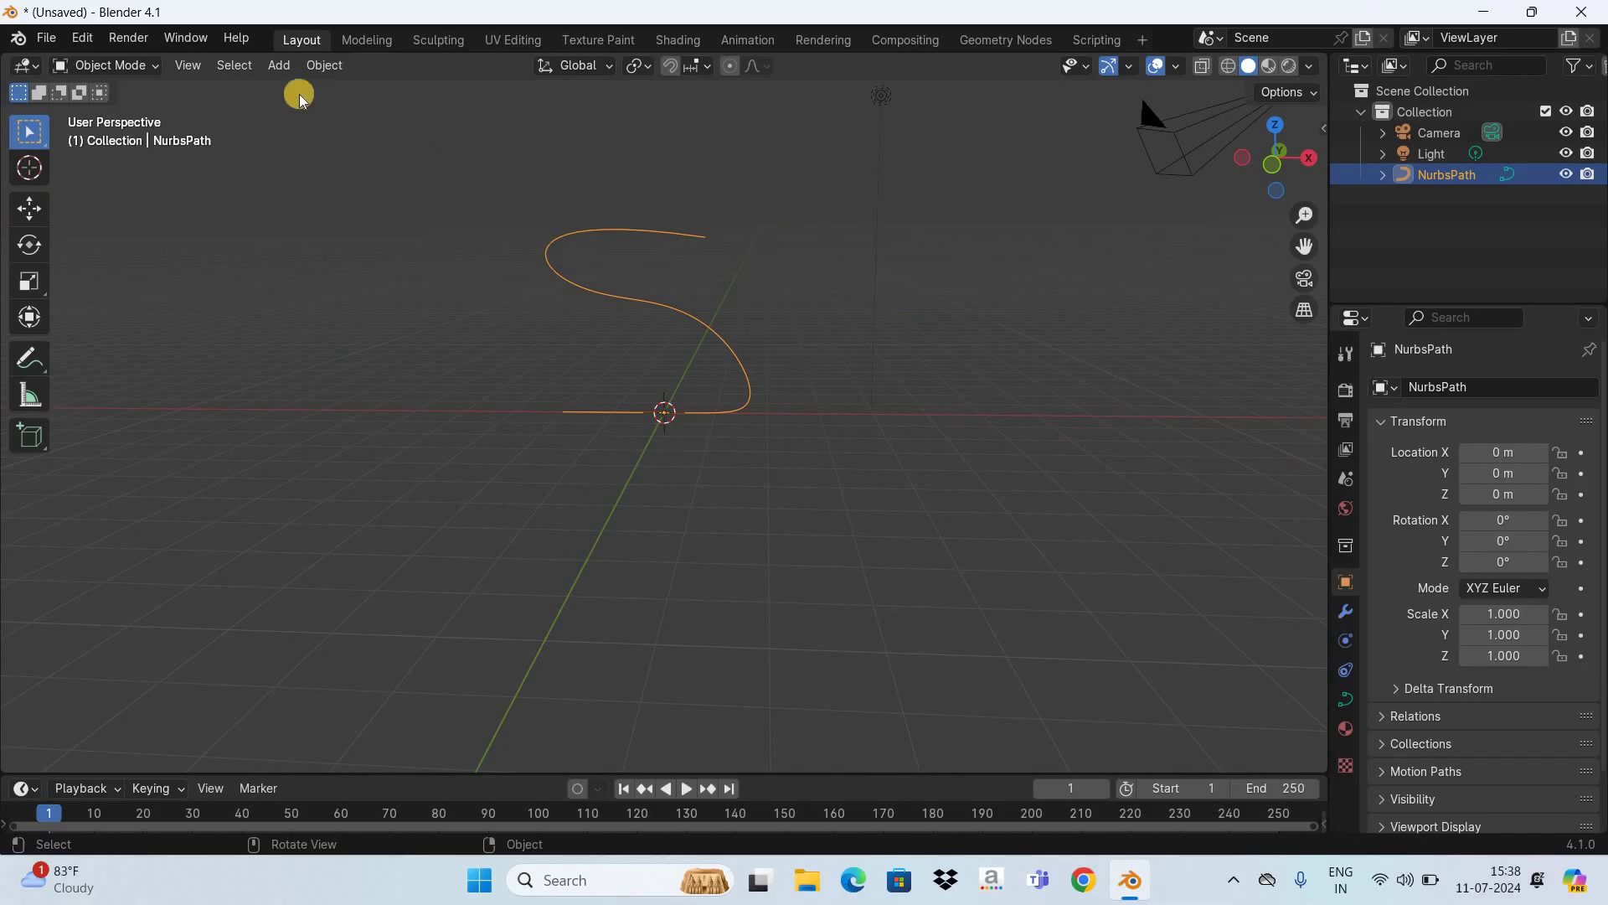
Step: Add a Bézier circle at the origin and set its X, Y and Z scale to 0.15
click(280, 65)
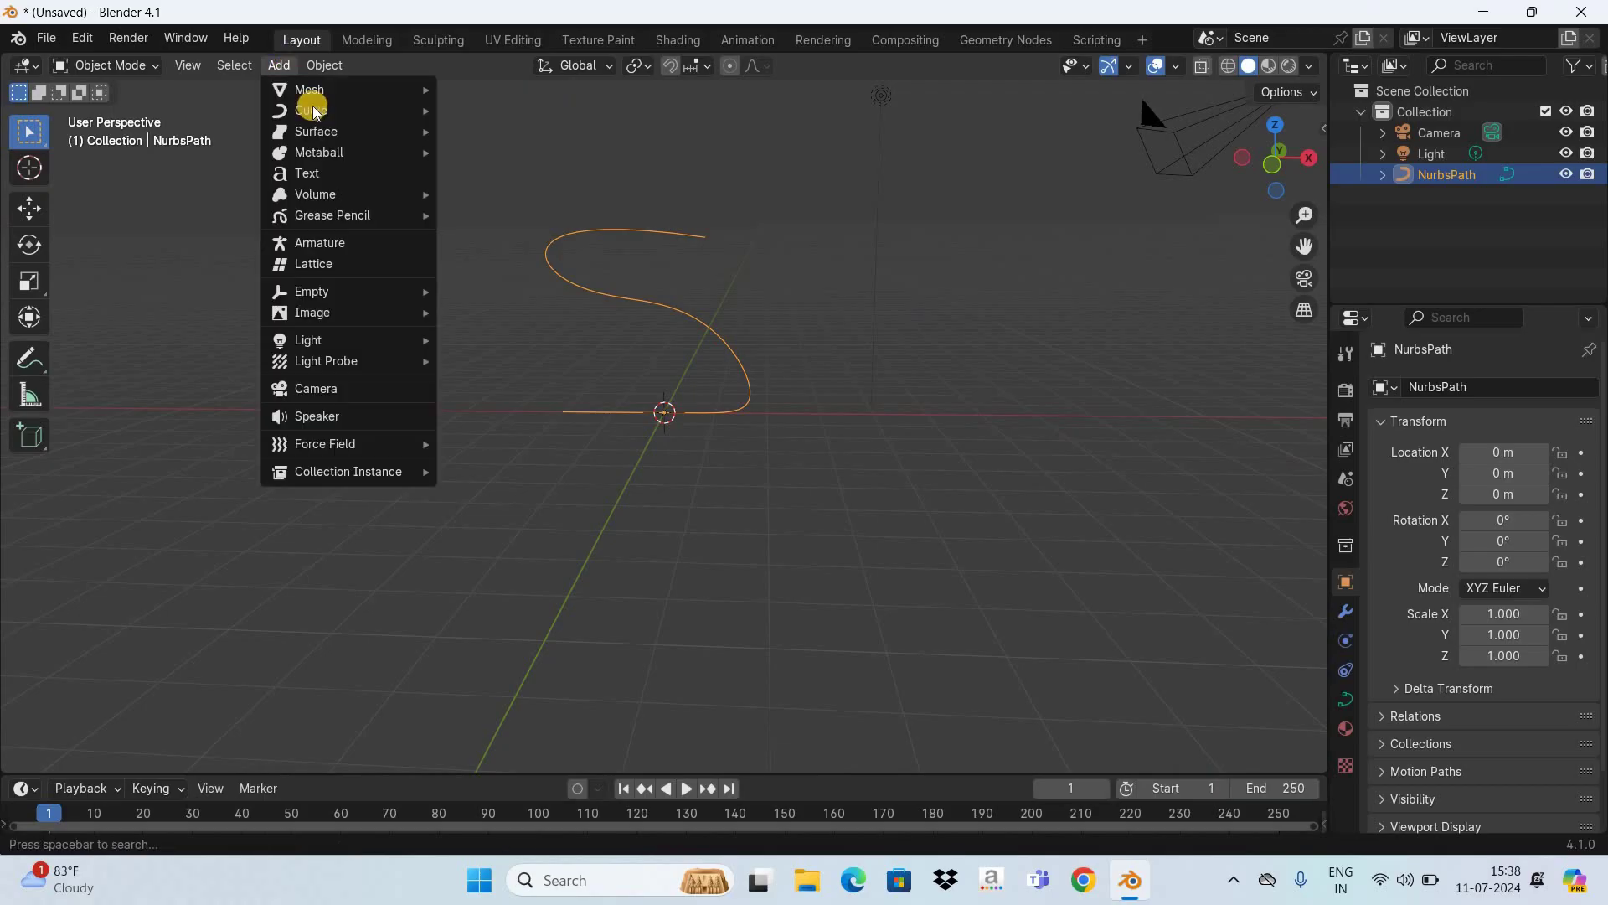
mouse_move(402, 112)
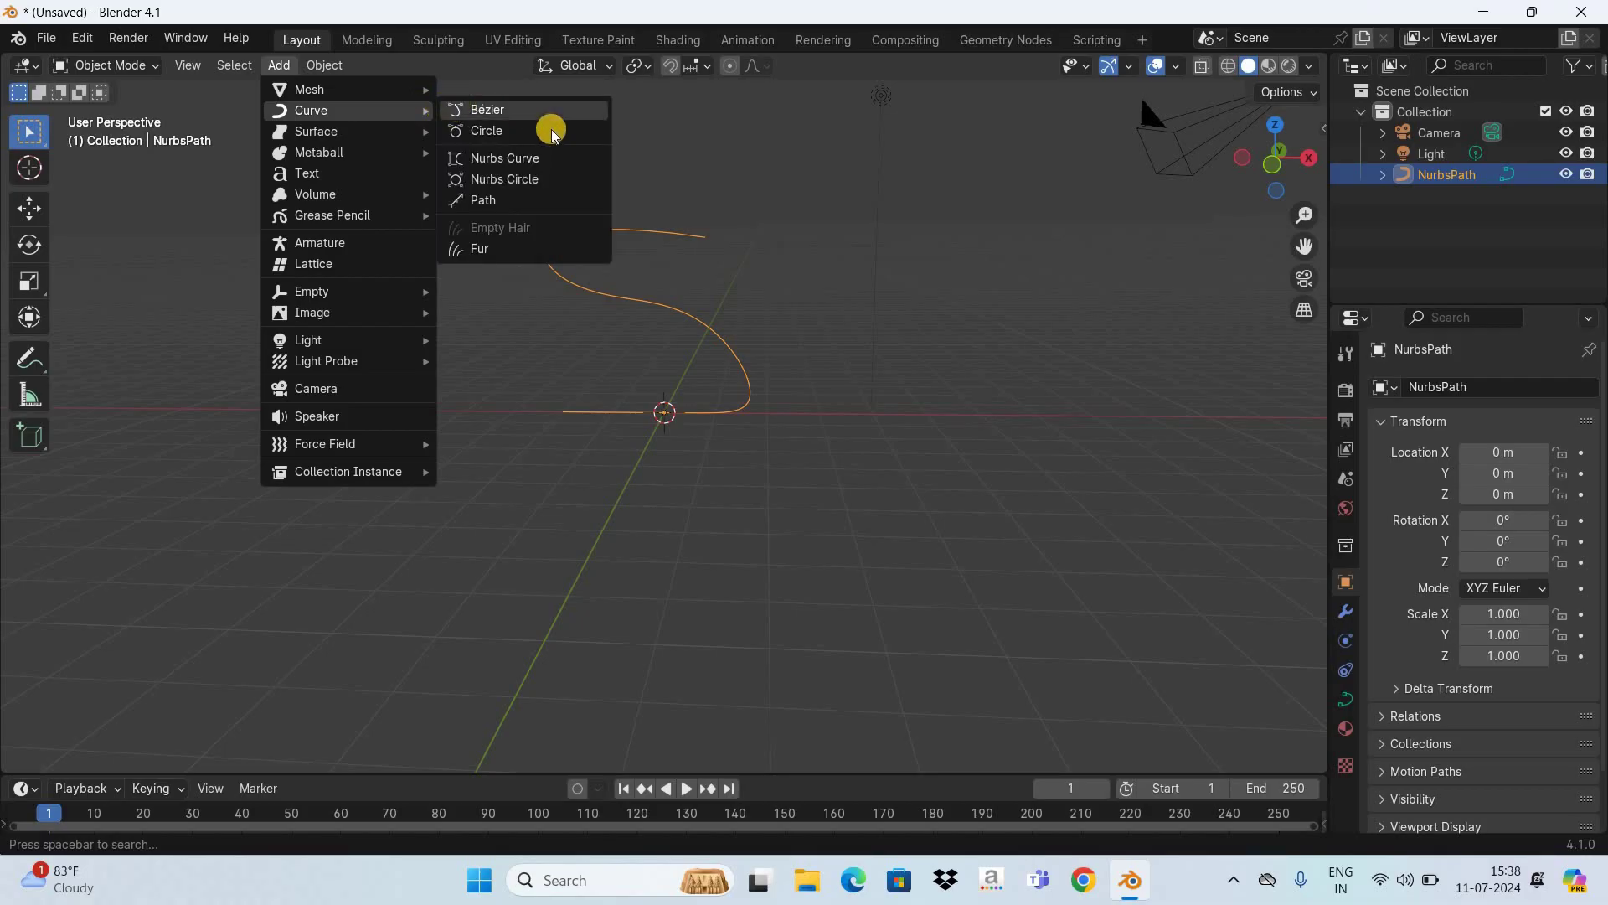
click(553, 131)
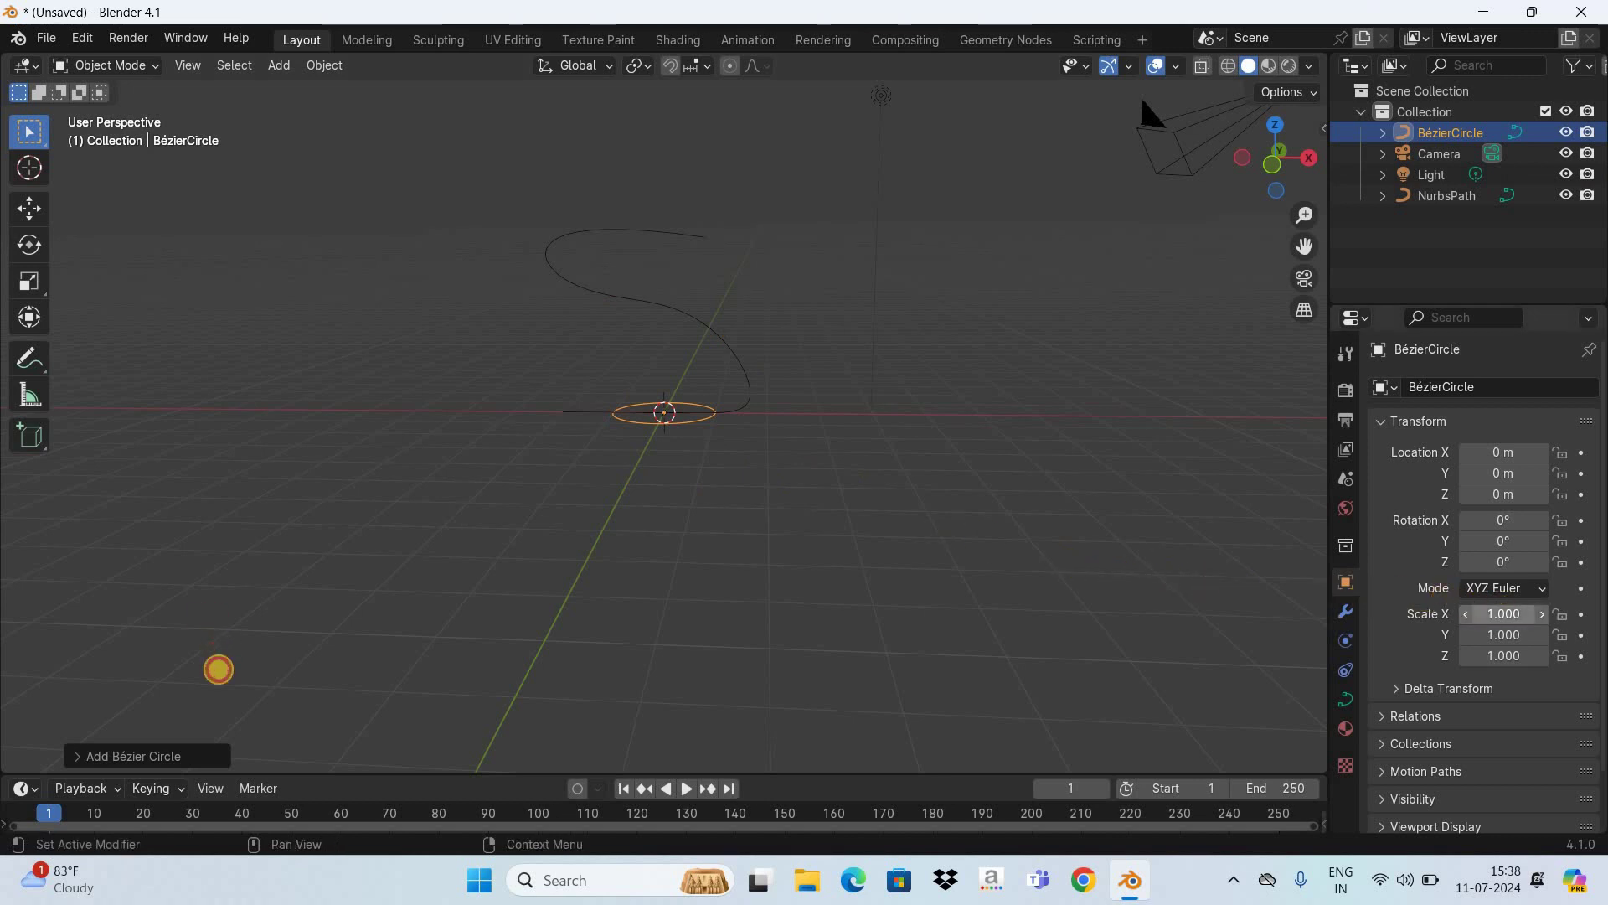
click(1499, 613)
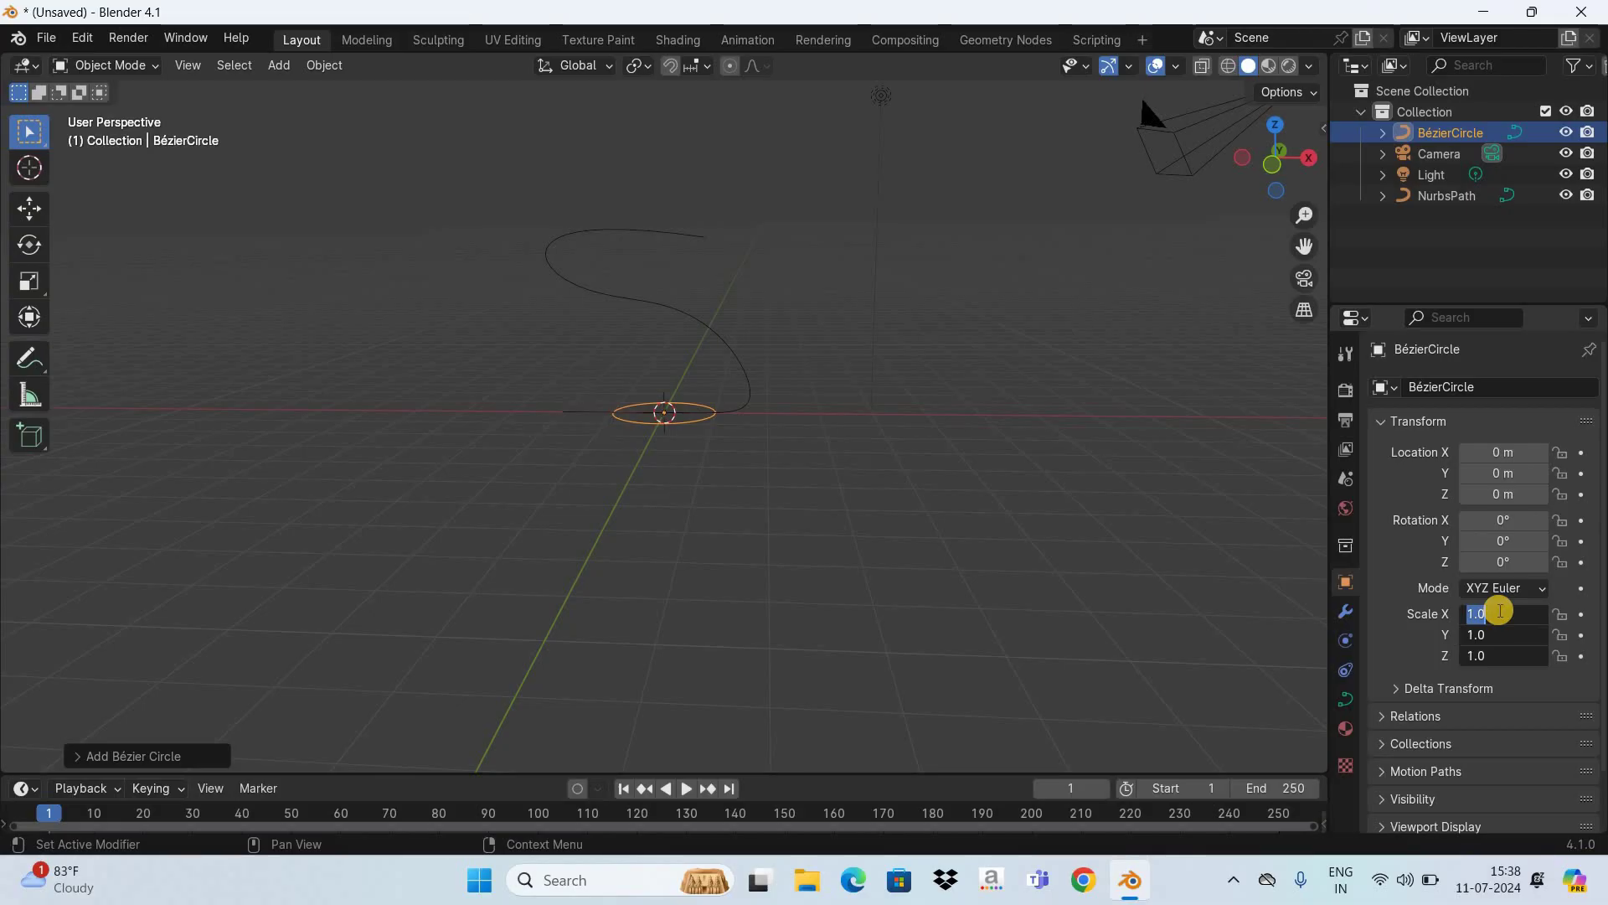
text(0.15)
key(Return)
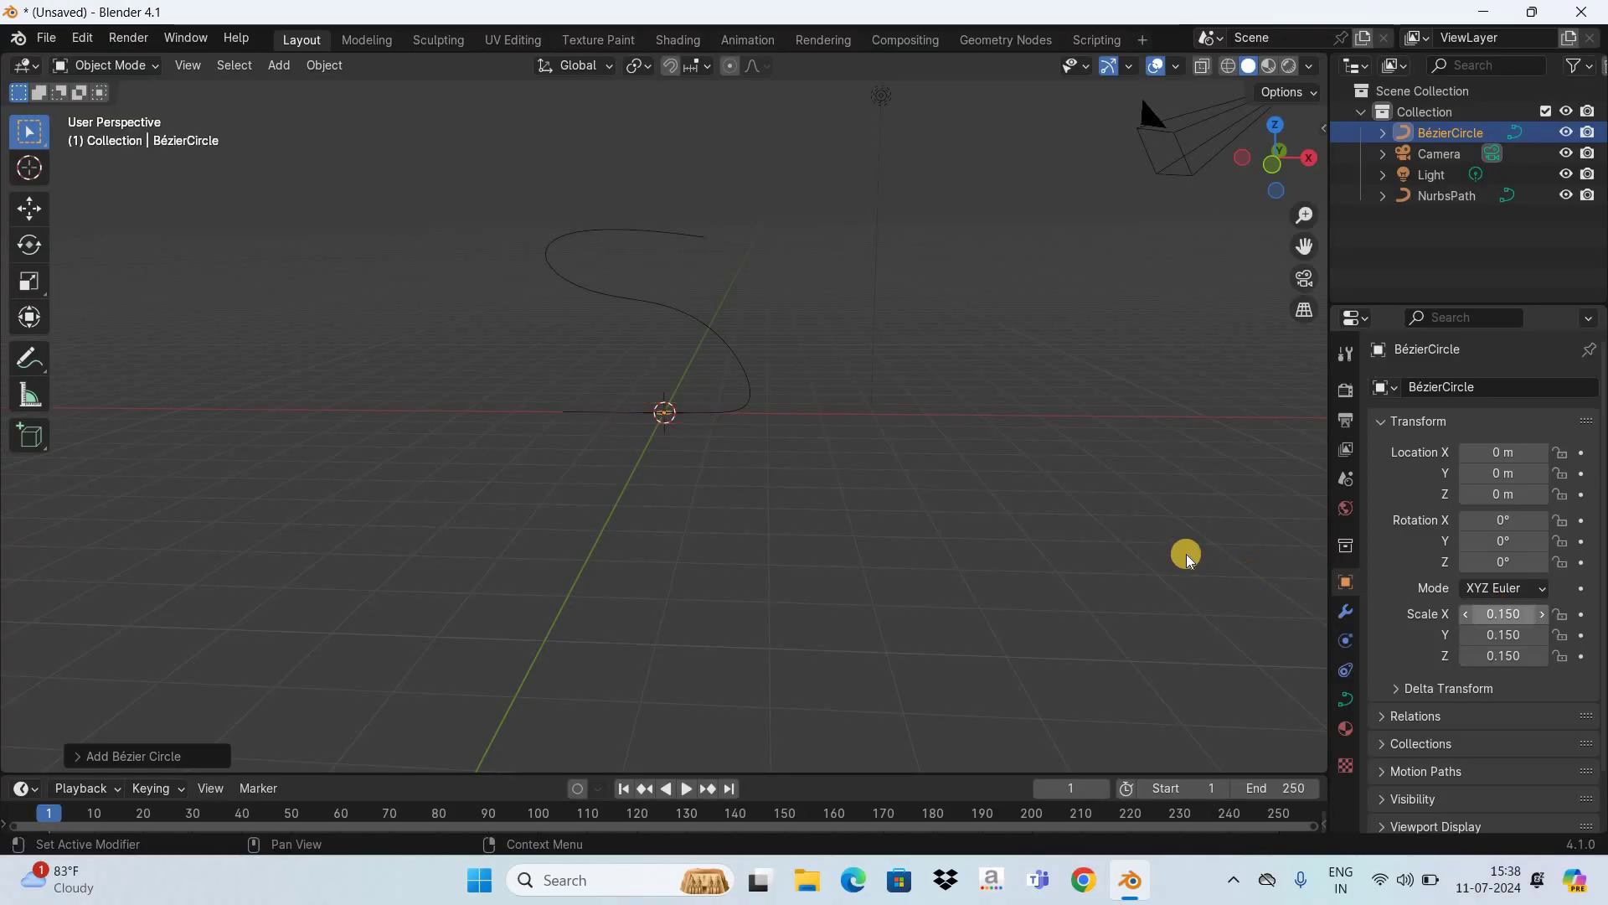
Step: Set the path's bevel type to Object and assign the Bézier circle as its bevel object
click(671, 235)
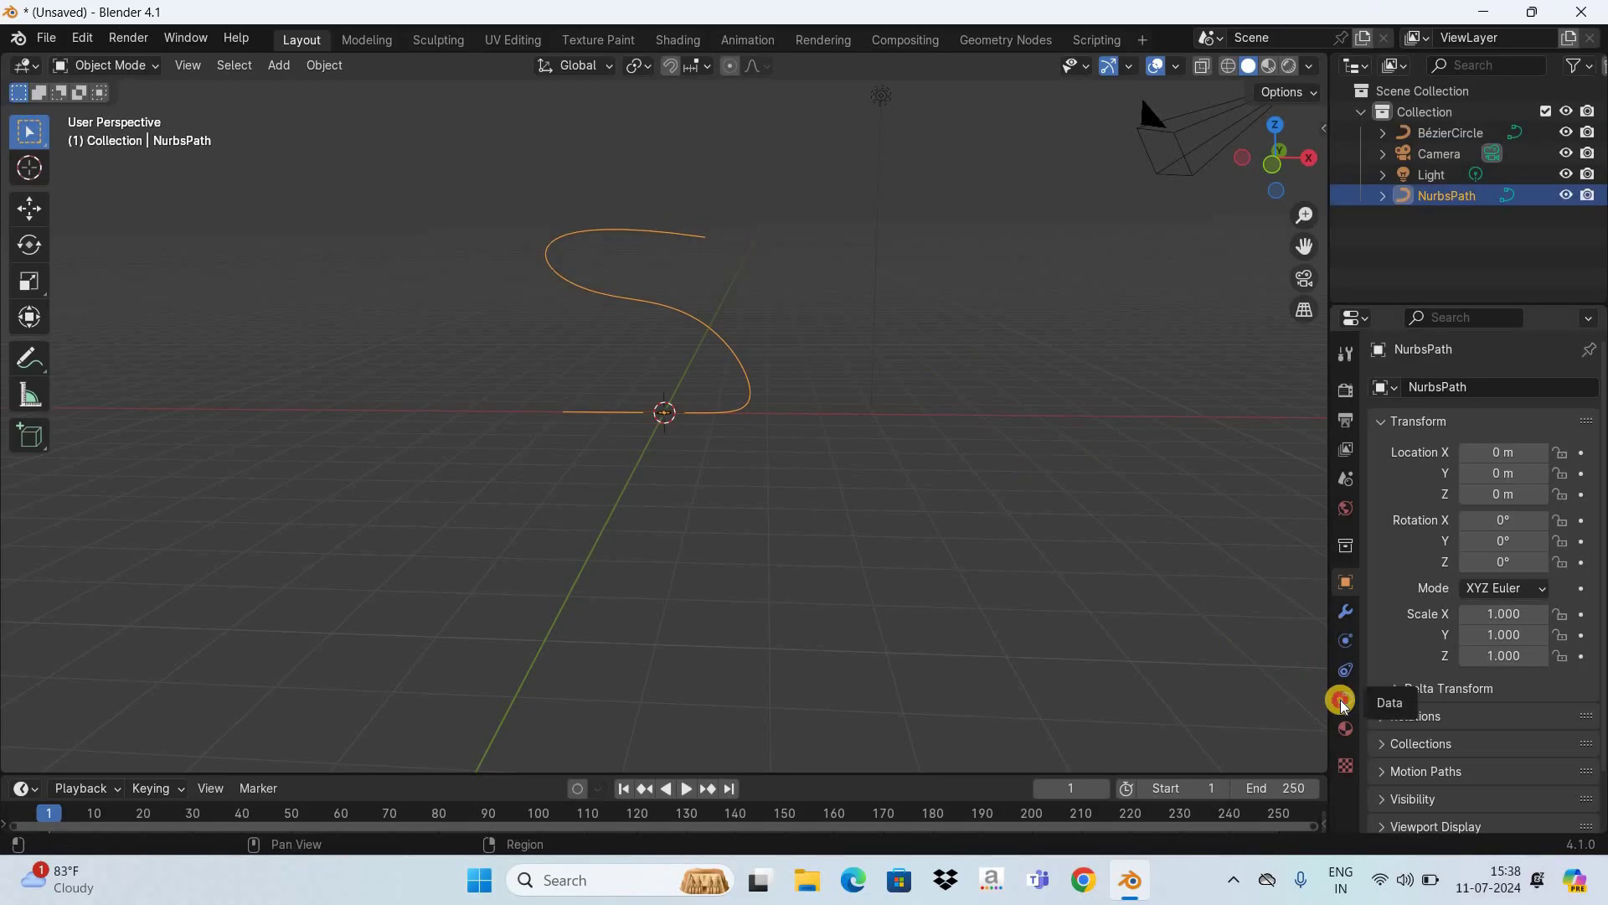
click(1341, 700)
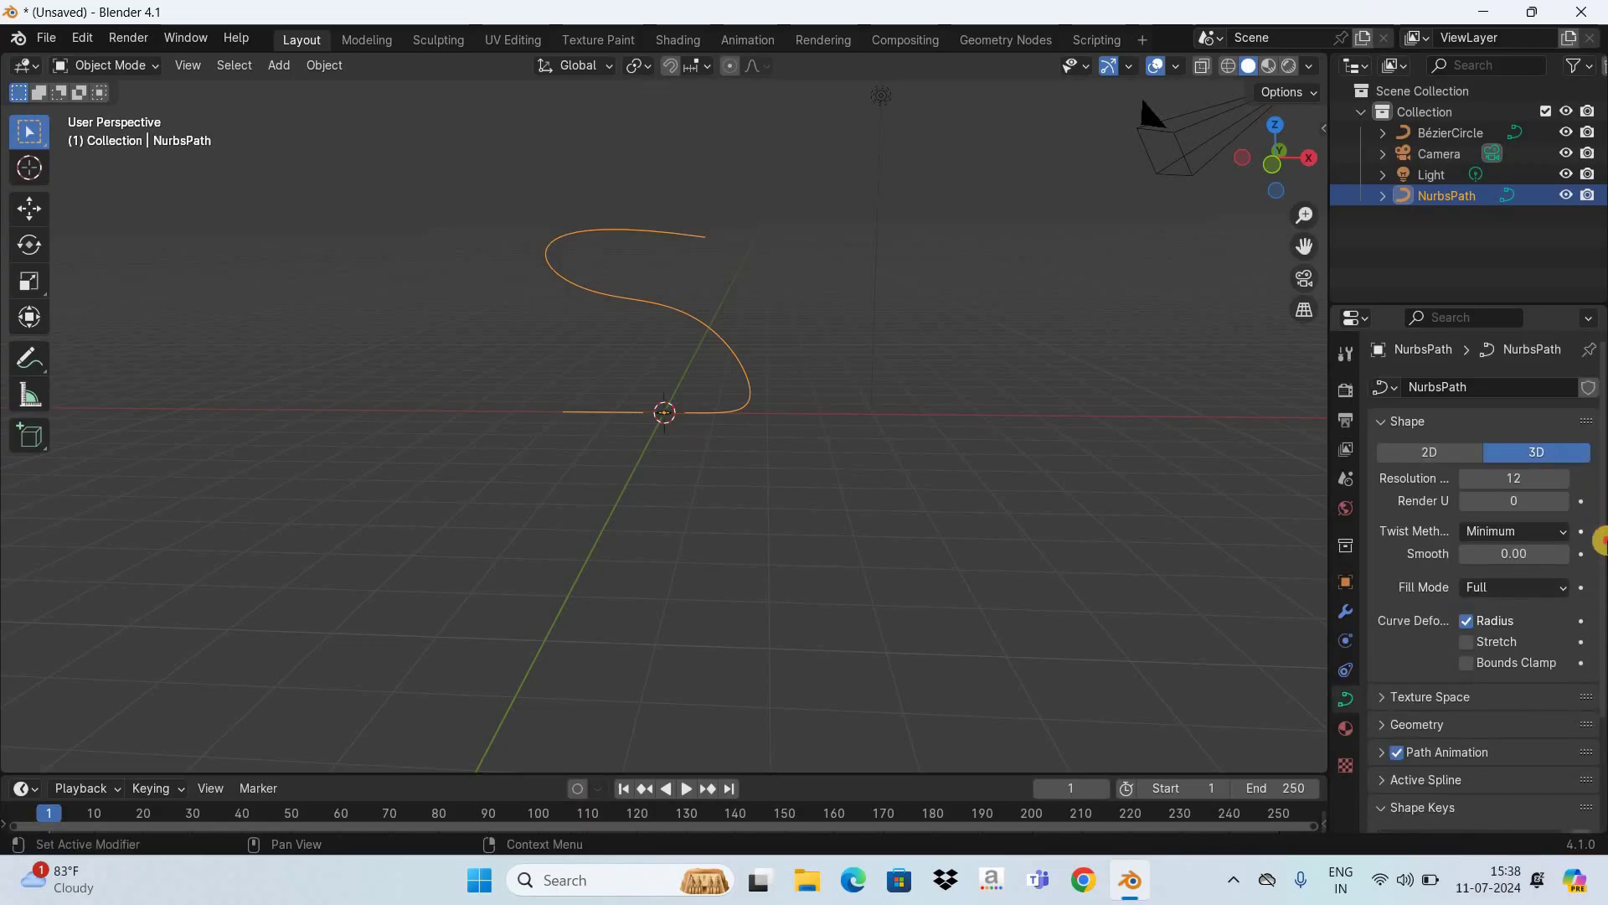
scroll(1443, 610, down, 5)
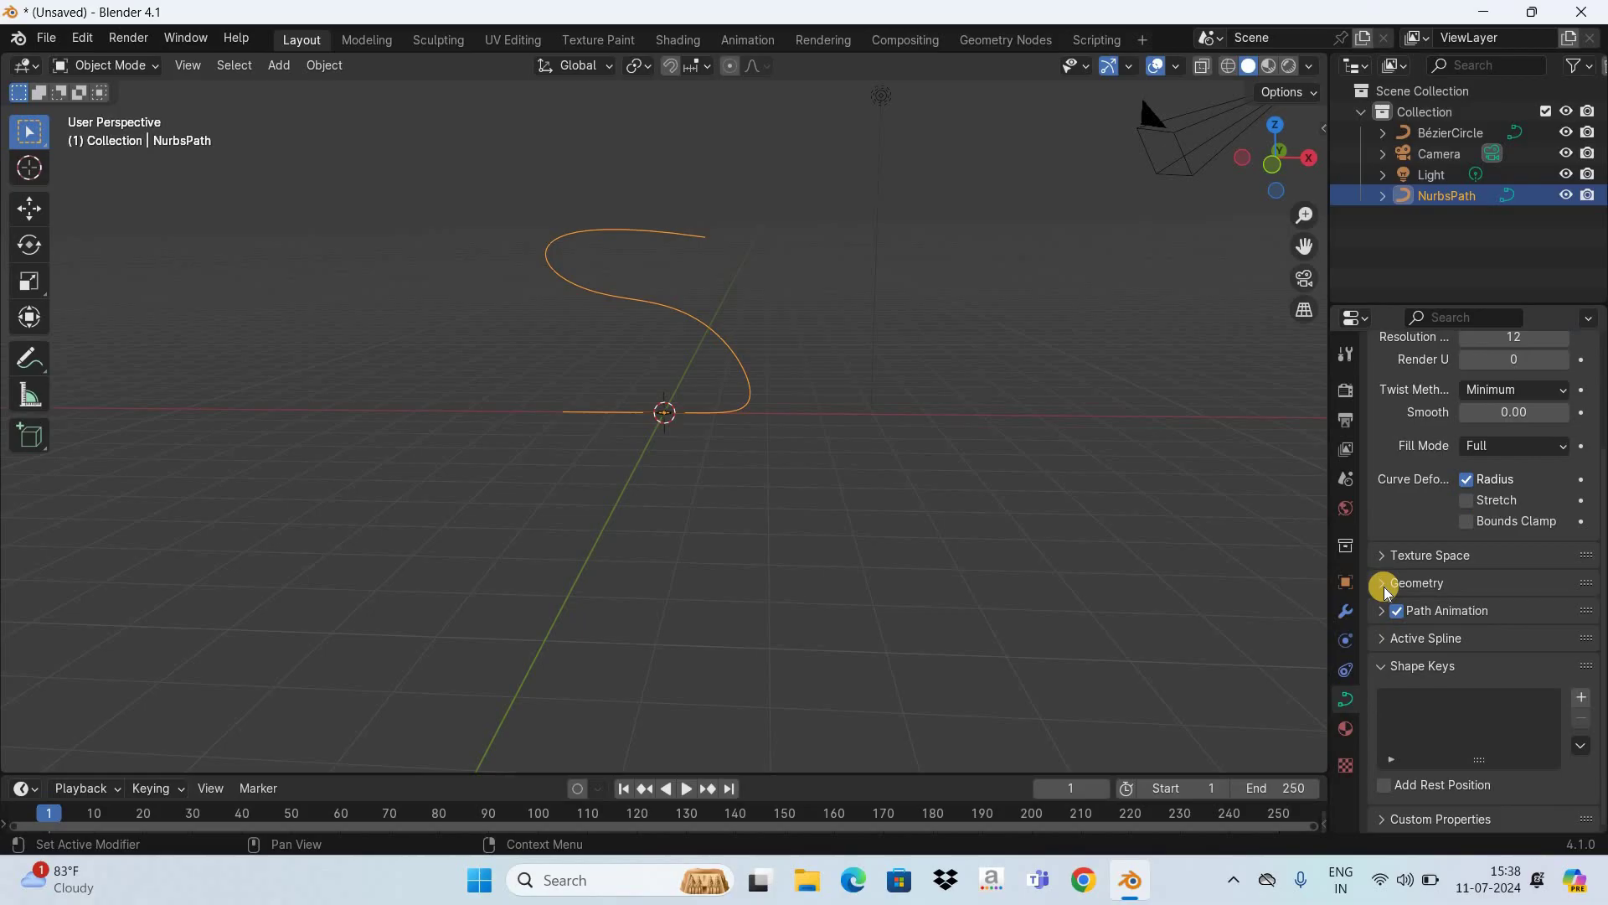
click(1383, 584)
scroll(1464, 553, down, 6)
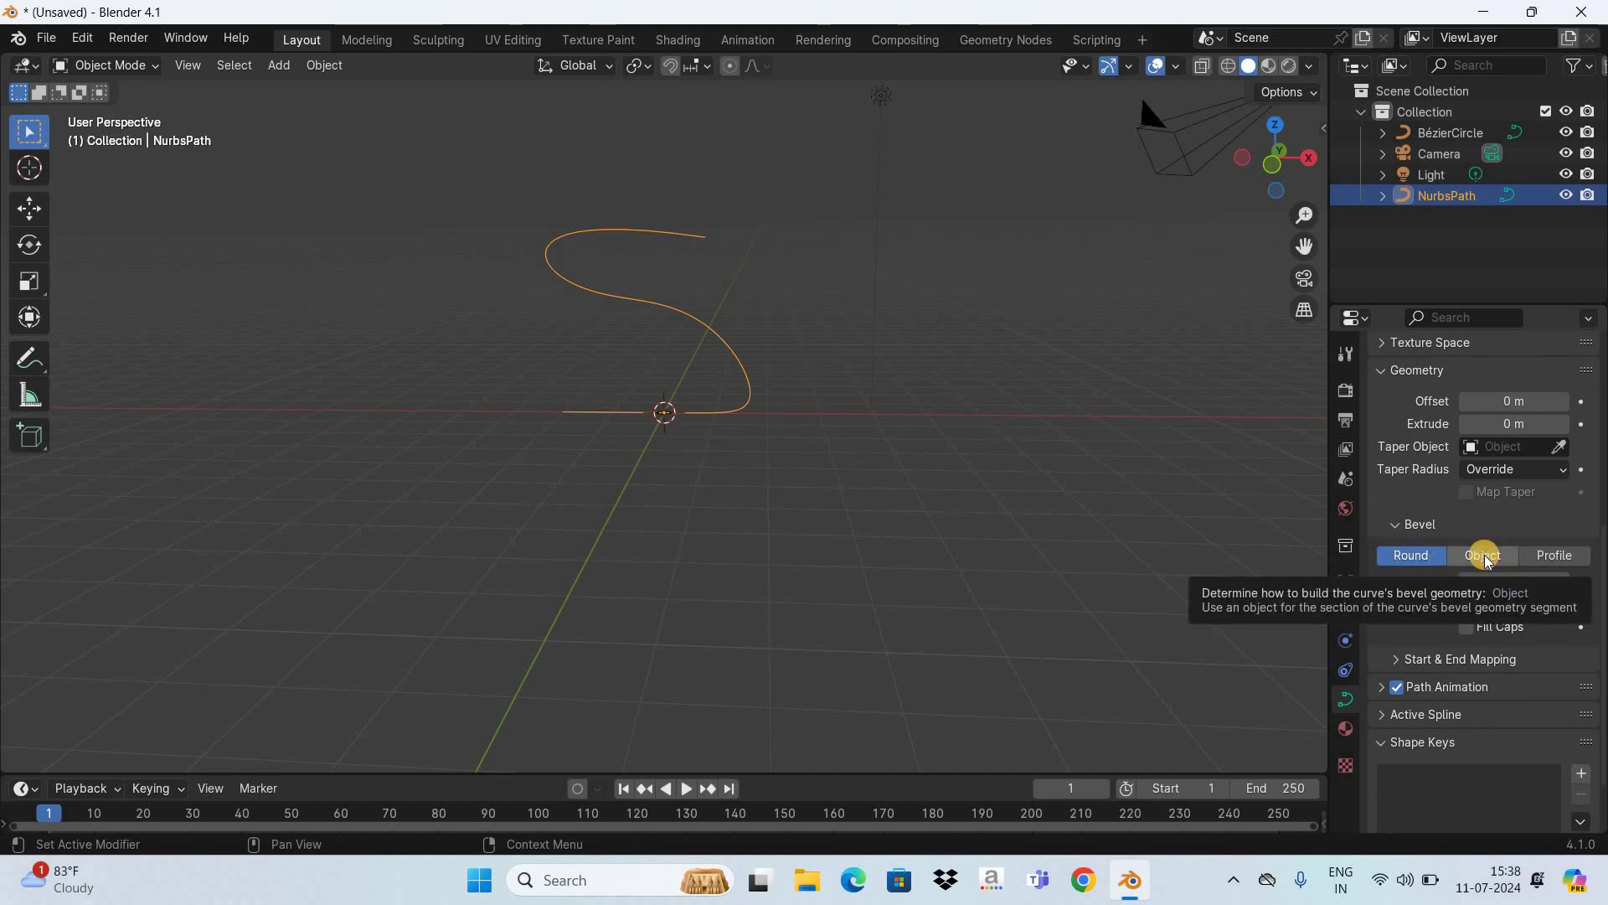
click(1484, 557)
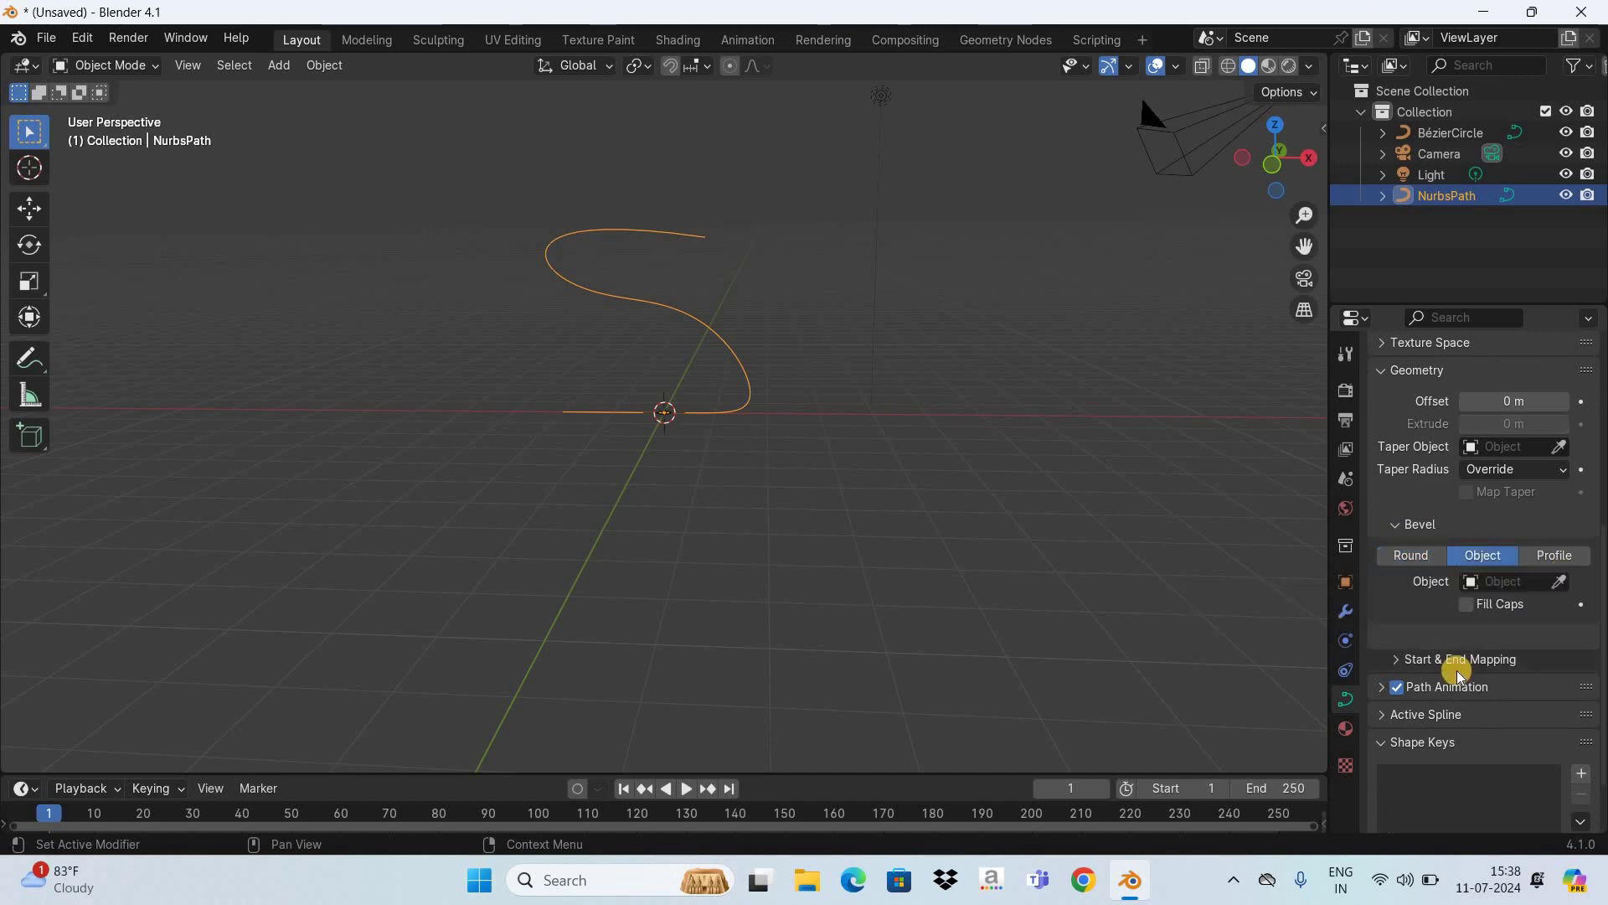
click(1521, 582)
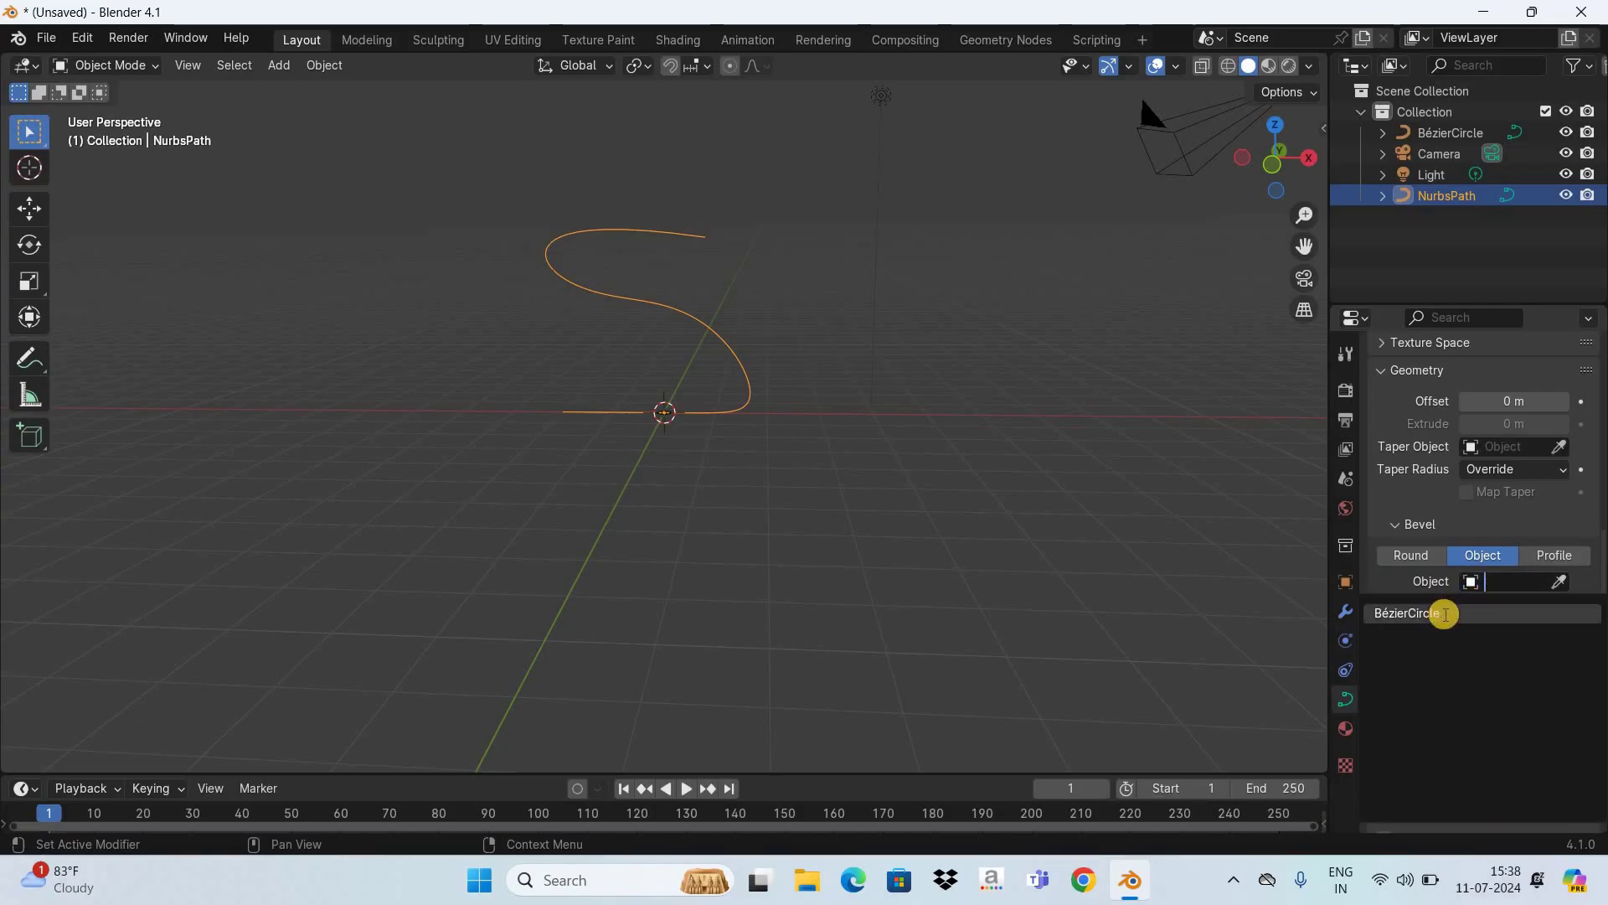
click(1407, 614)
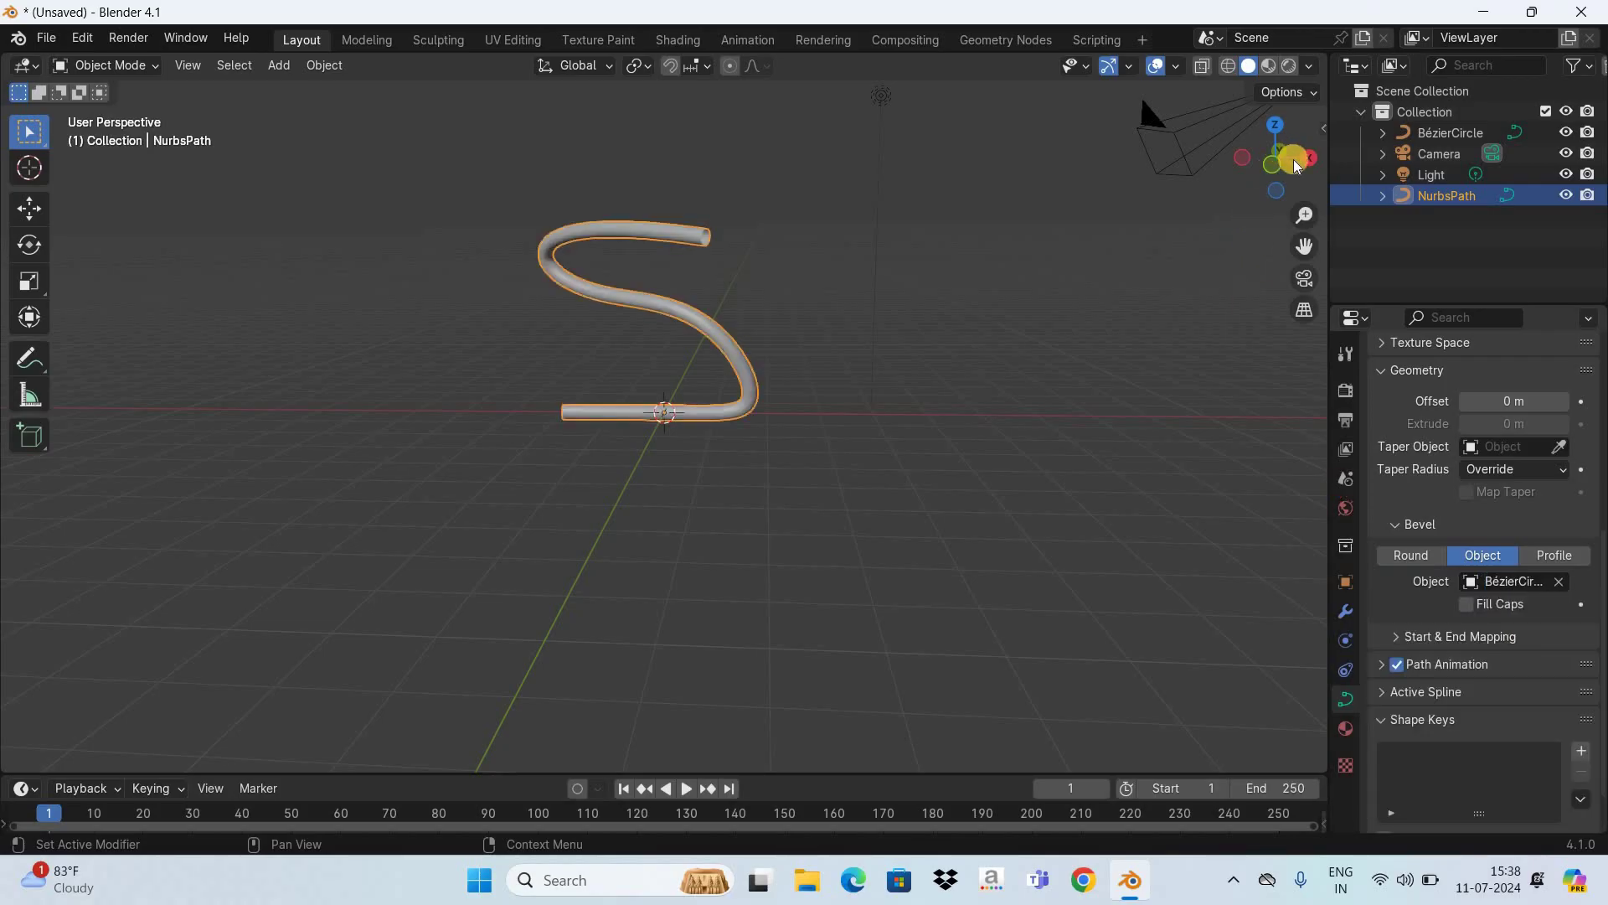
Step: In Edit Mode, move the control point just before the pipe's upper end about 1.6 m, up and toward positive X
drag(1275, 157, 817, 289)
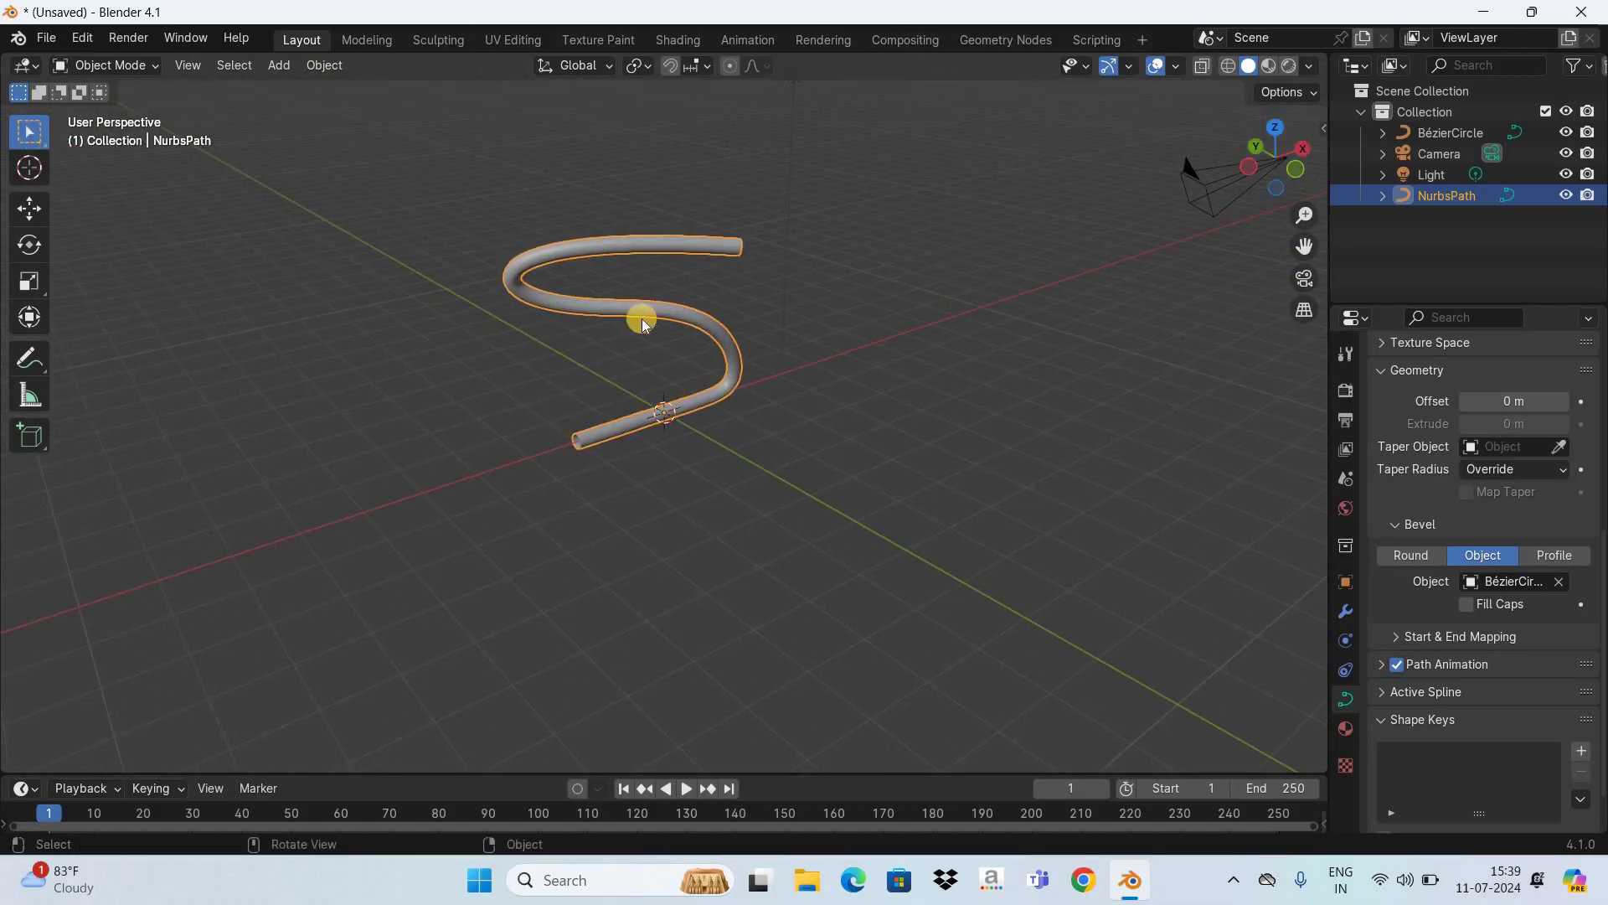
click(147, 72)
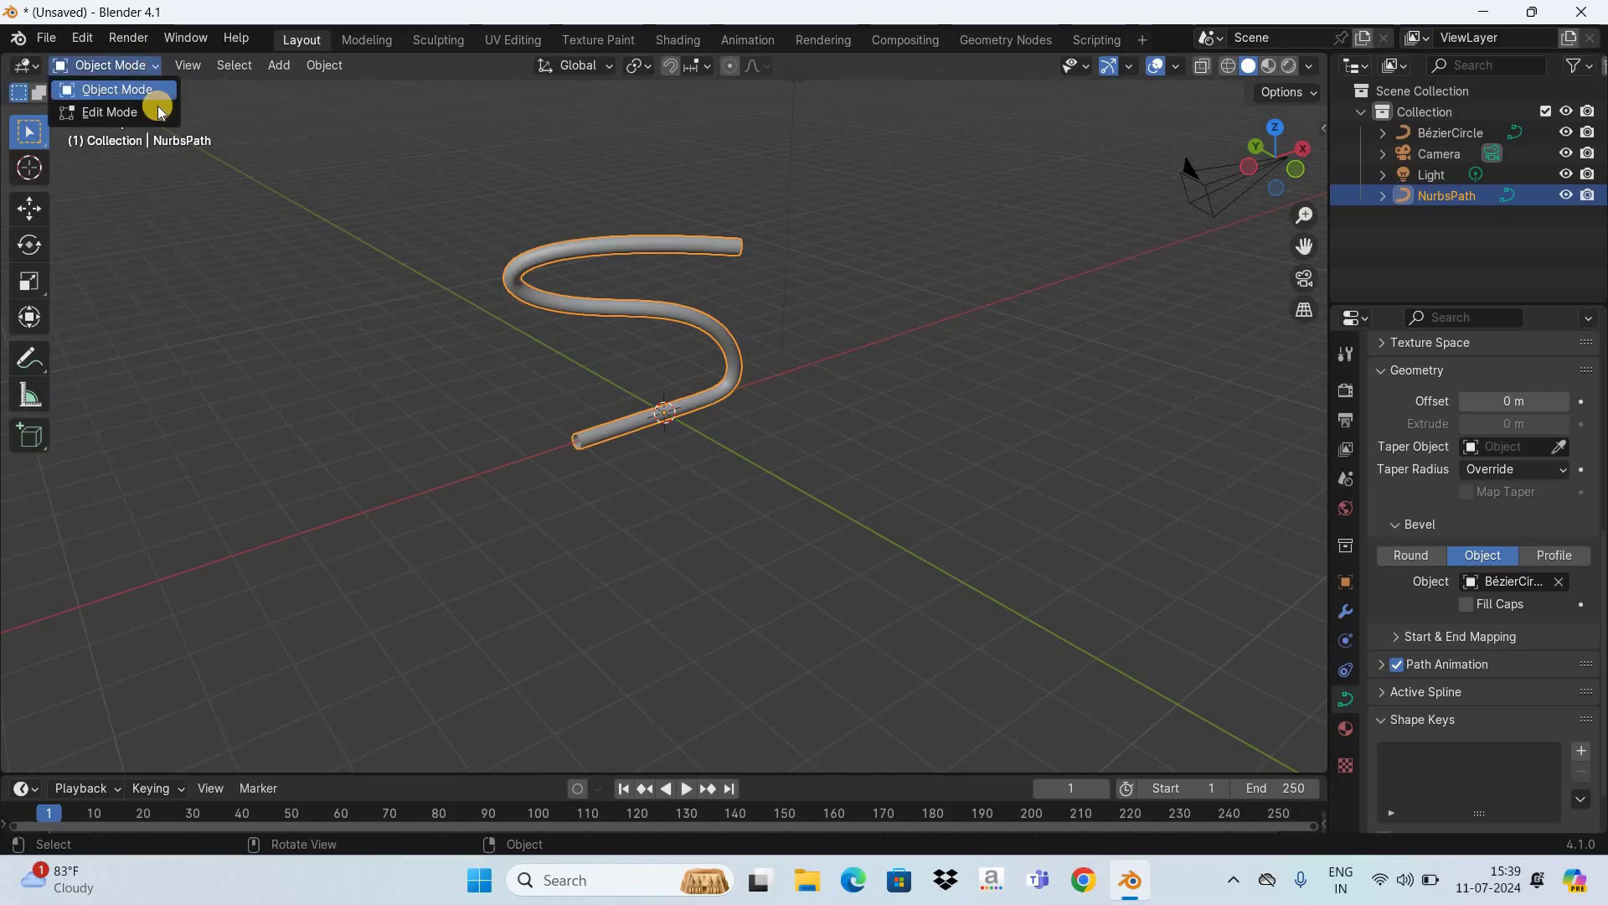
key(Tab)
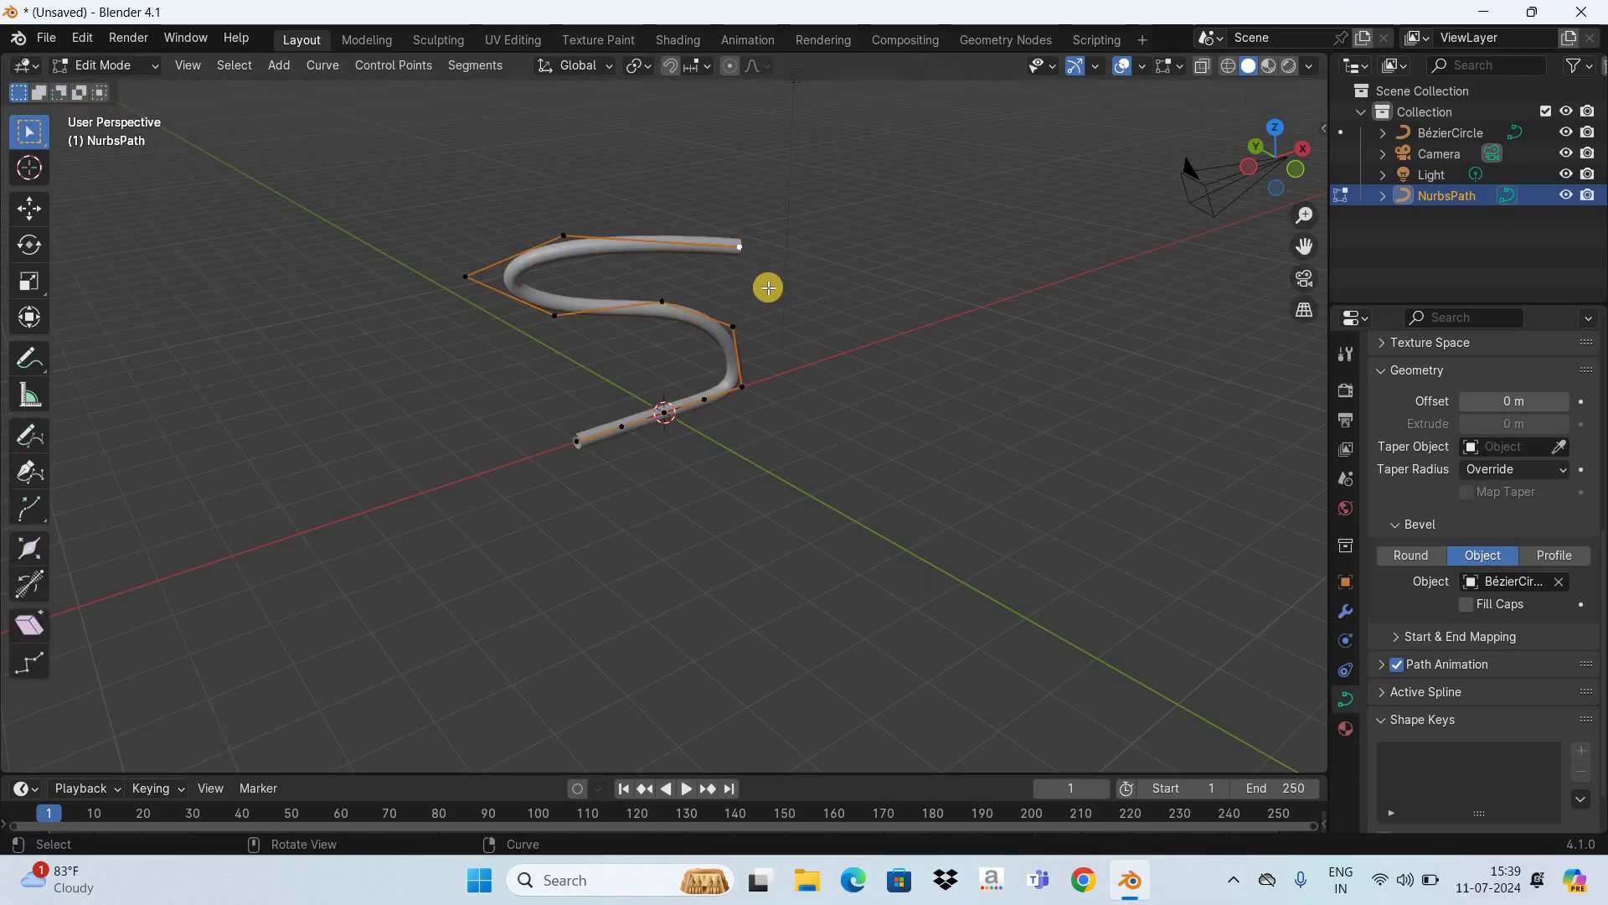
click(563, 238)
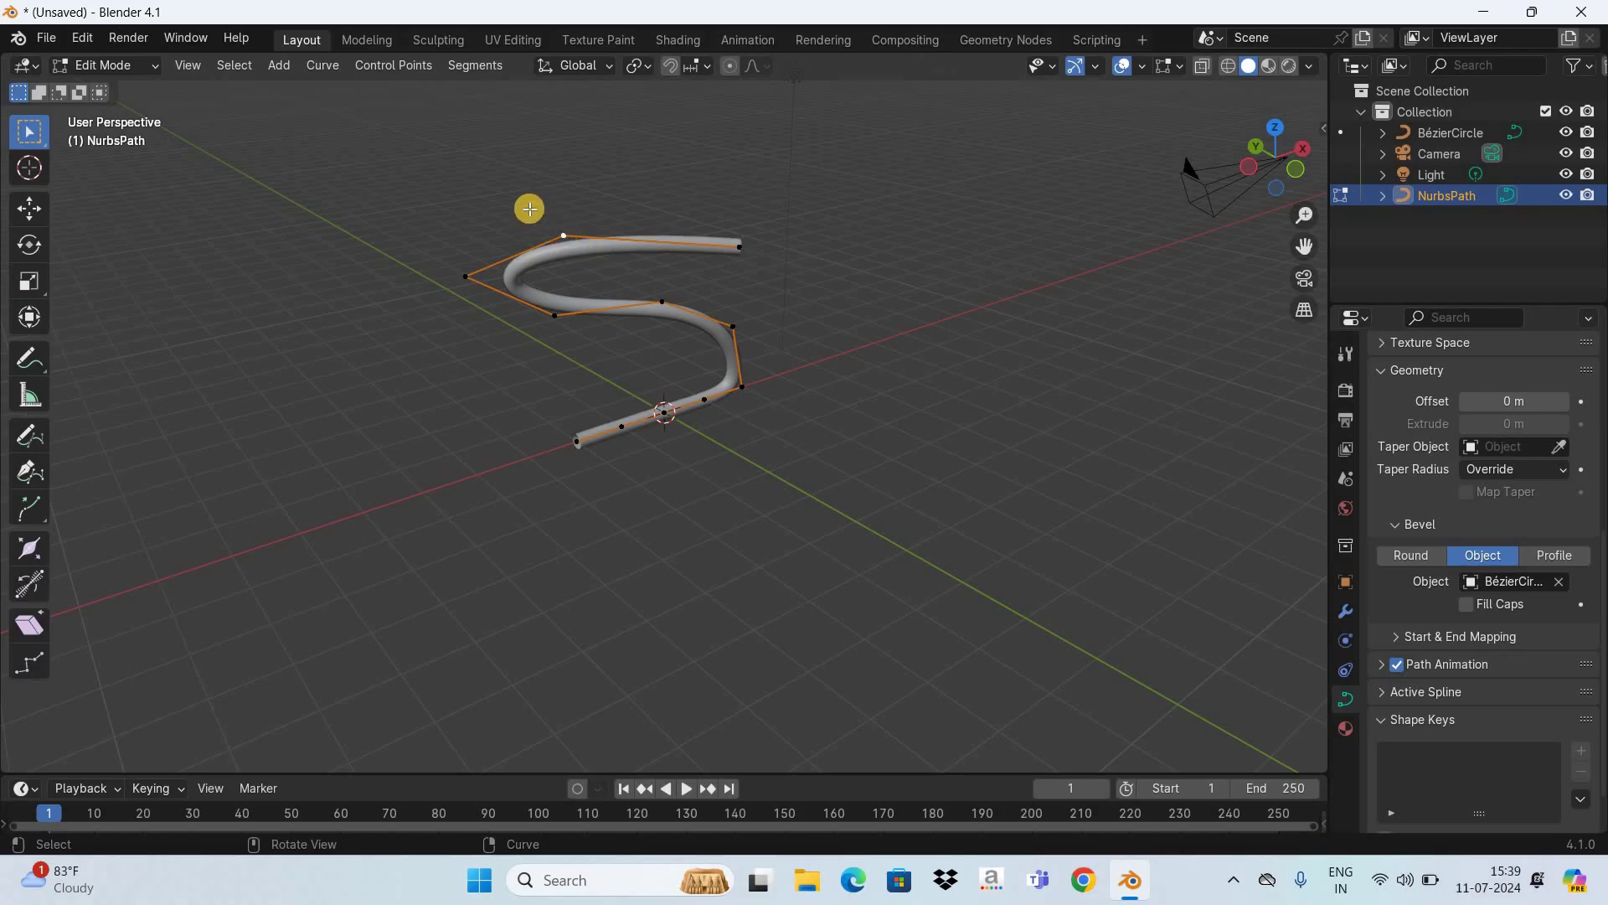
key(g)
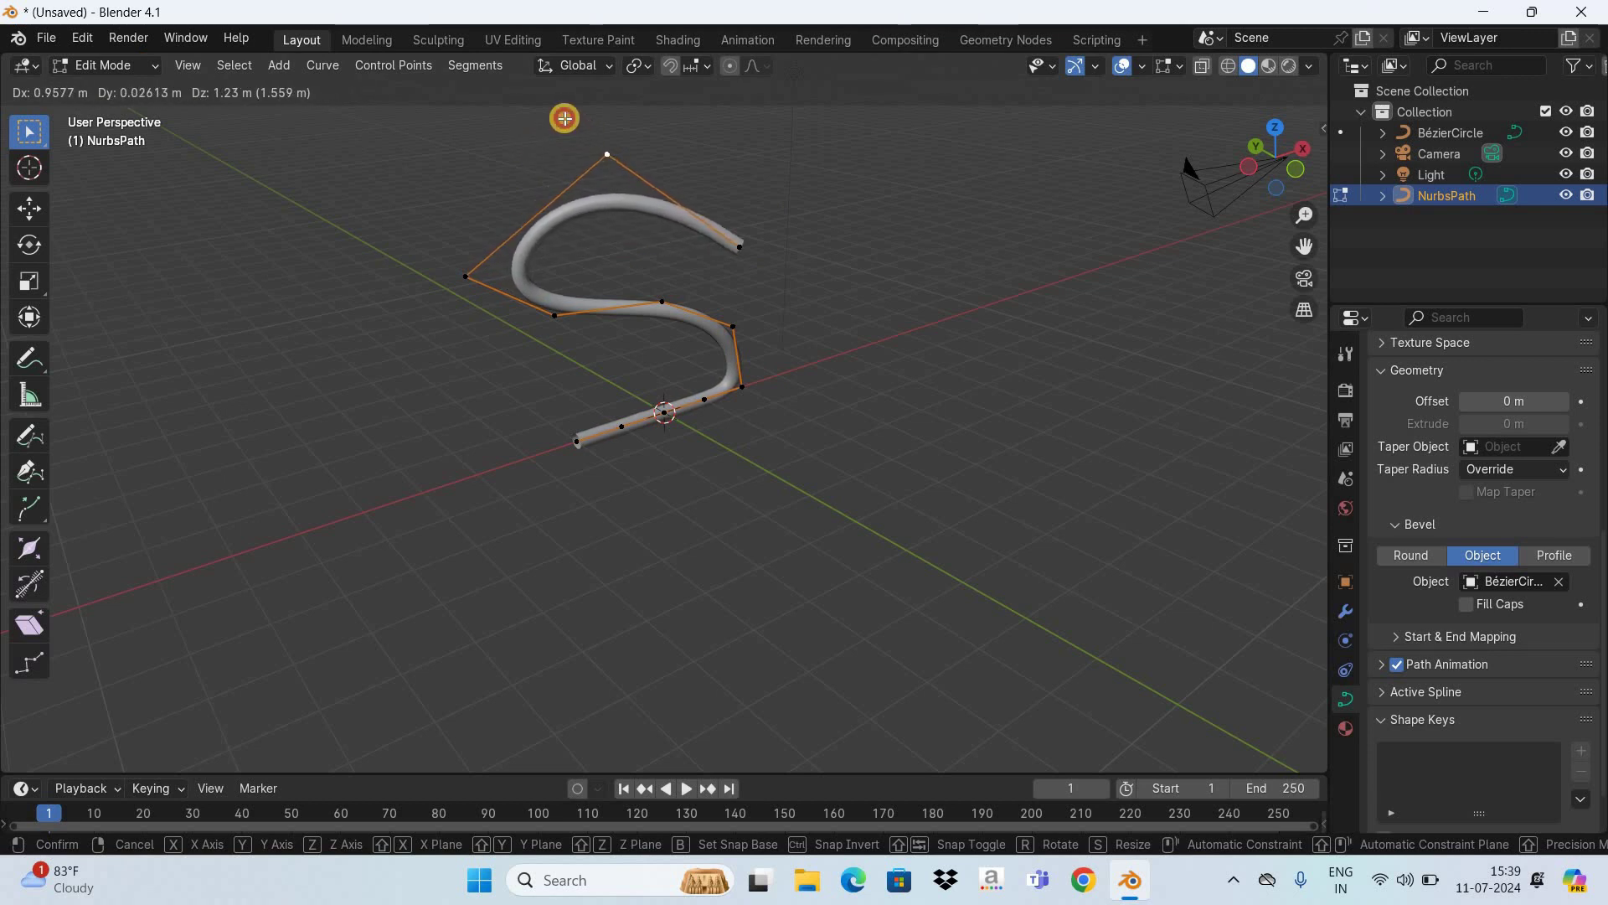
click(767, 271)
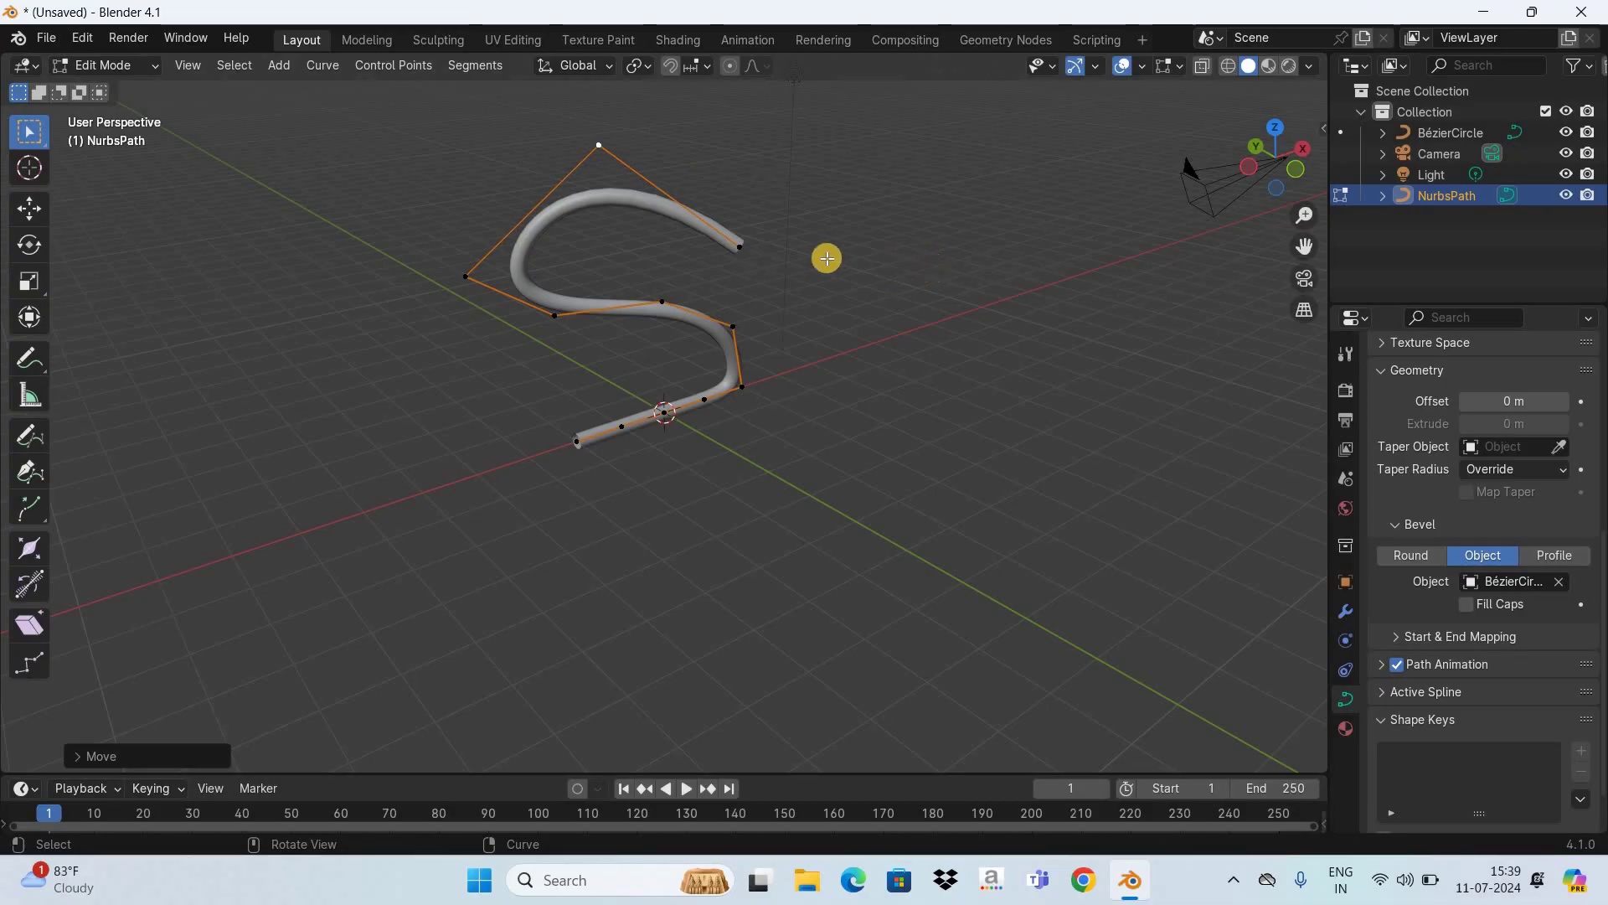
Step: Extrude a new control point up and outward from the pipe's upper end to lengthen it, and return to Object Mode
shift+click(740, 246)
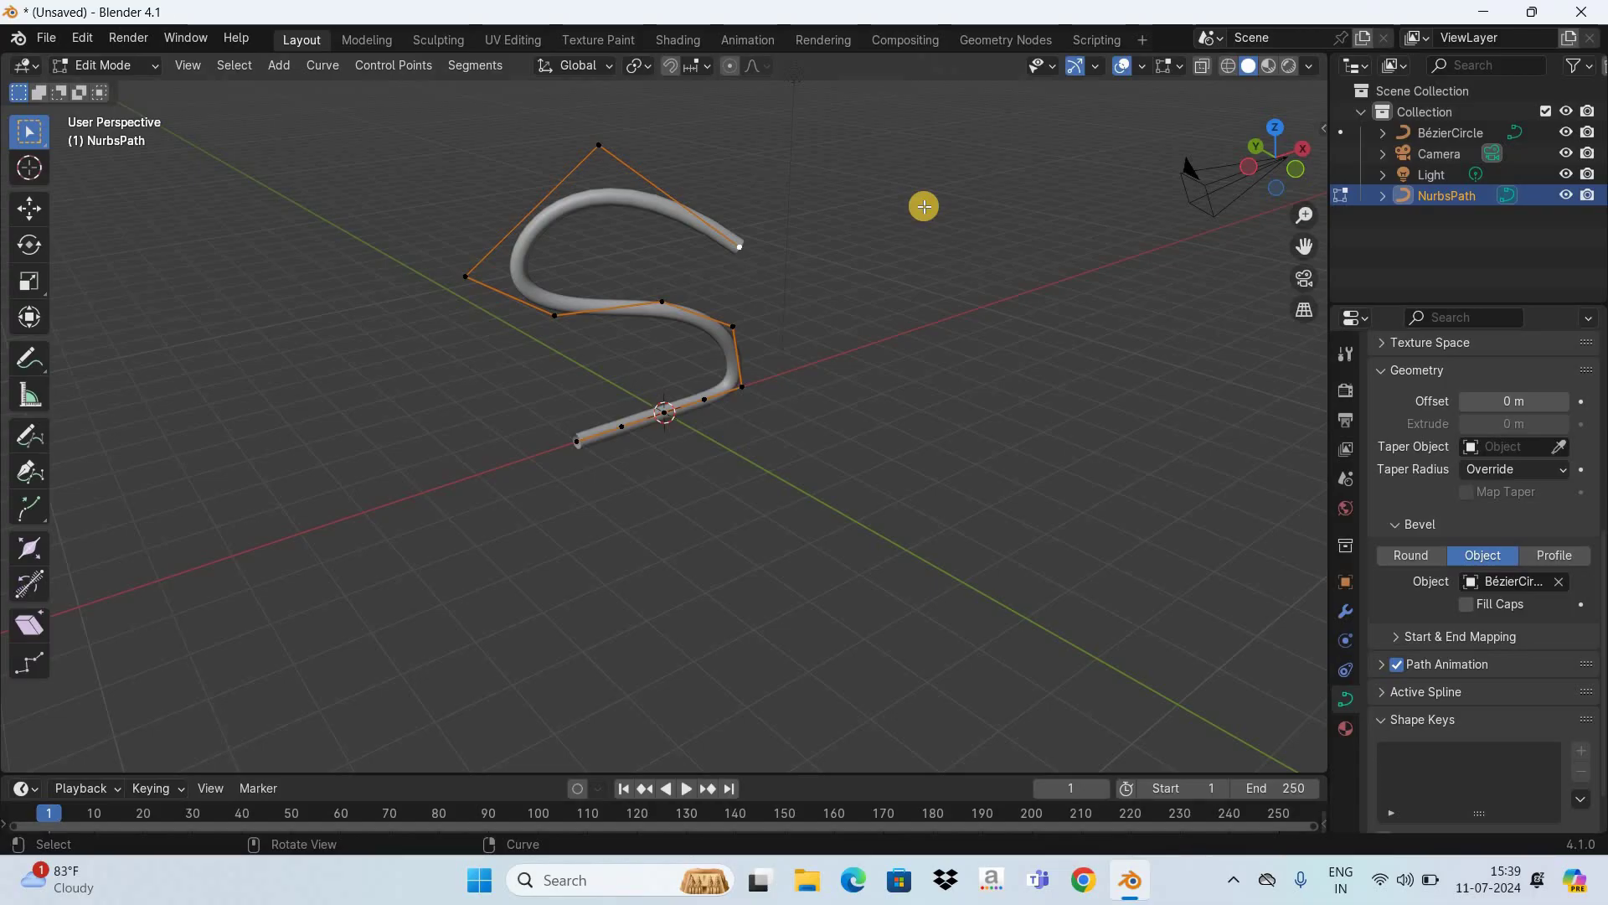
key(g)
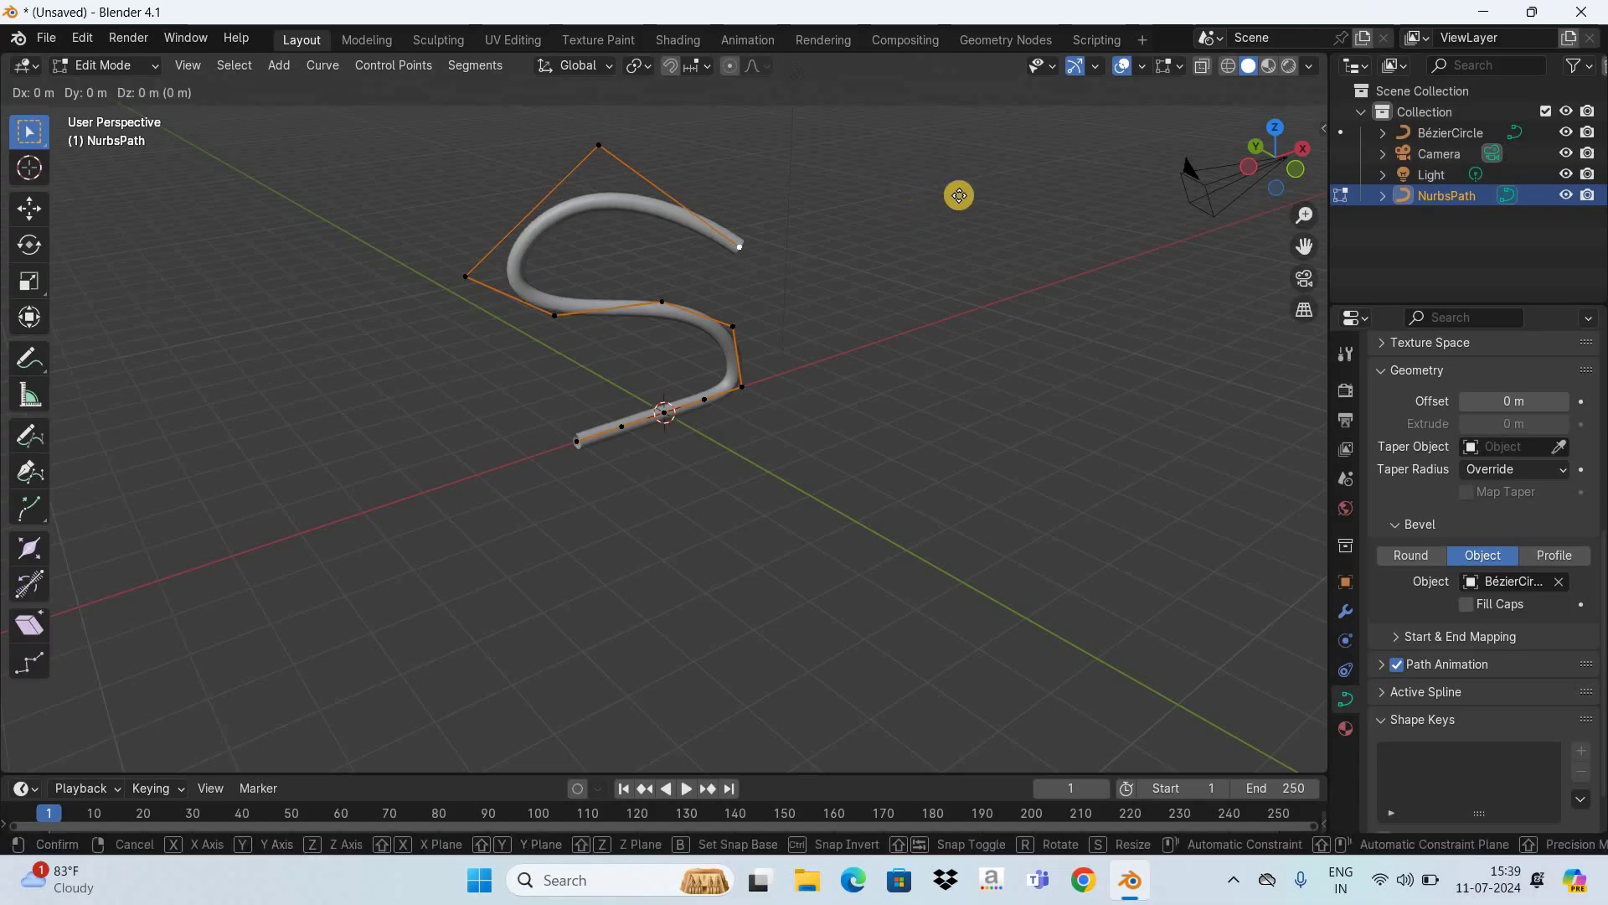
click(1051, 116)
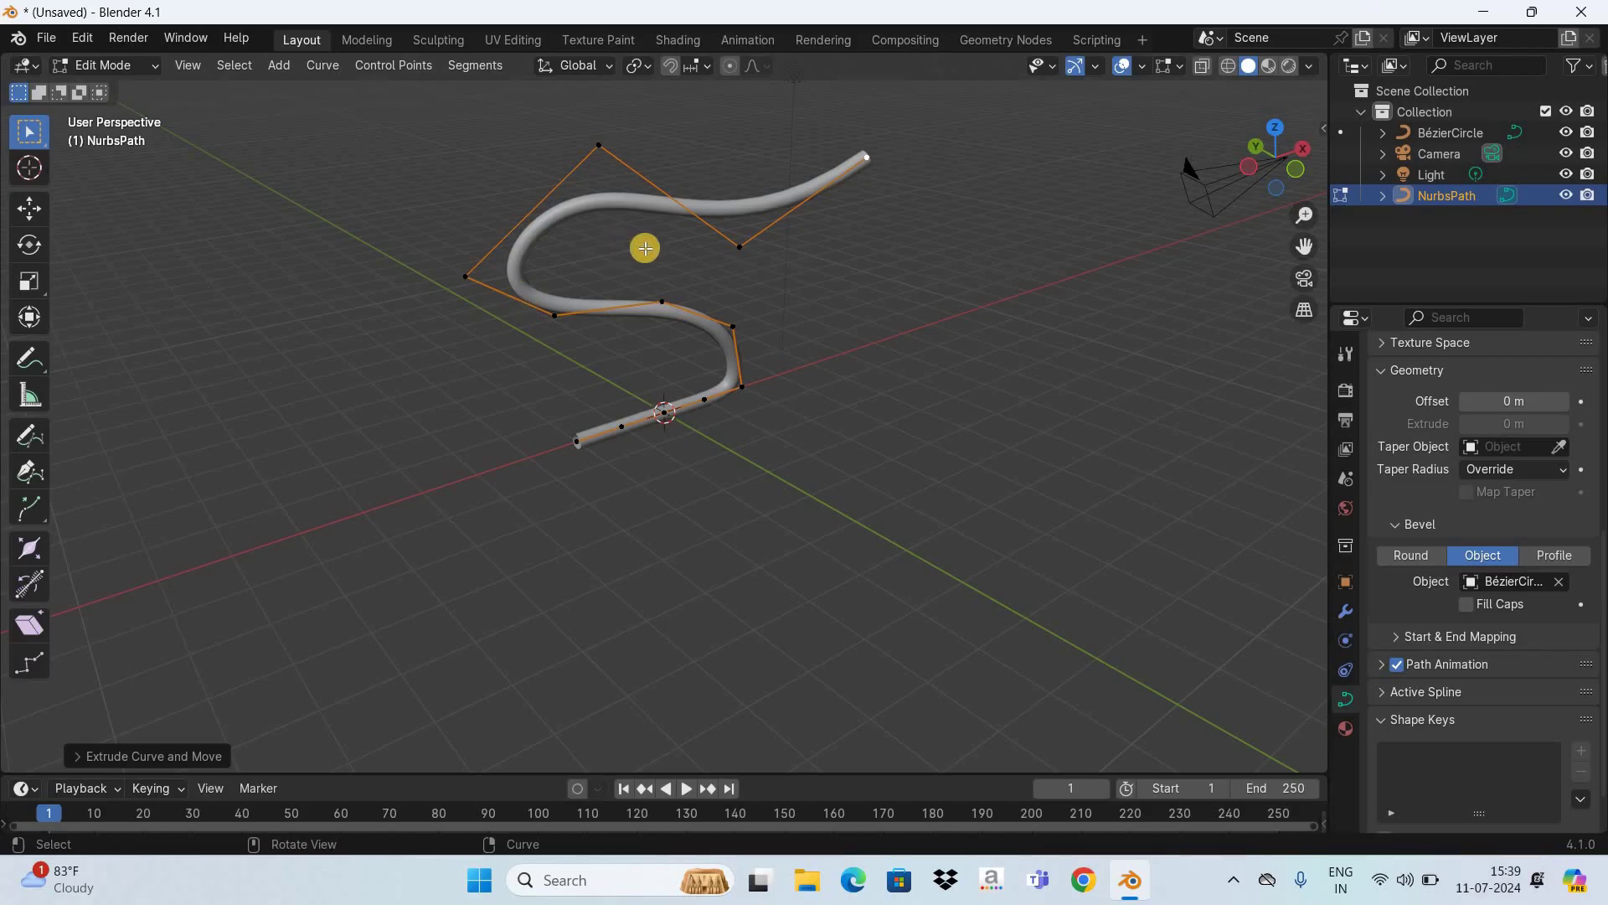
click(145, 70)
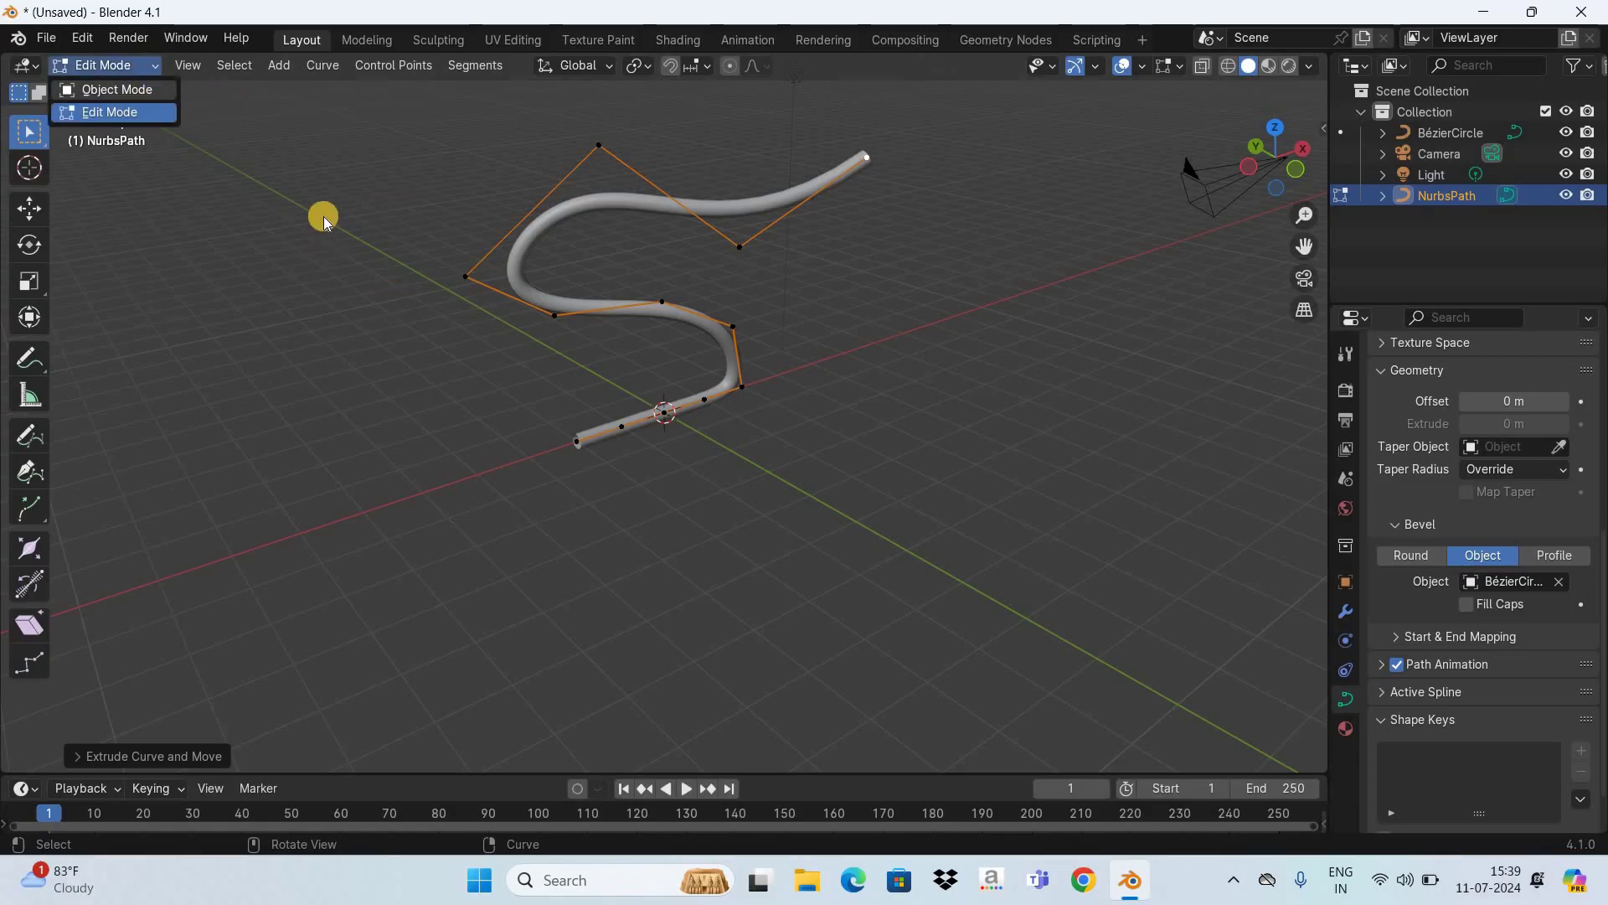
key(Tab)
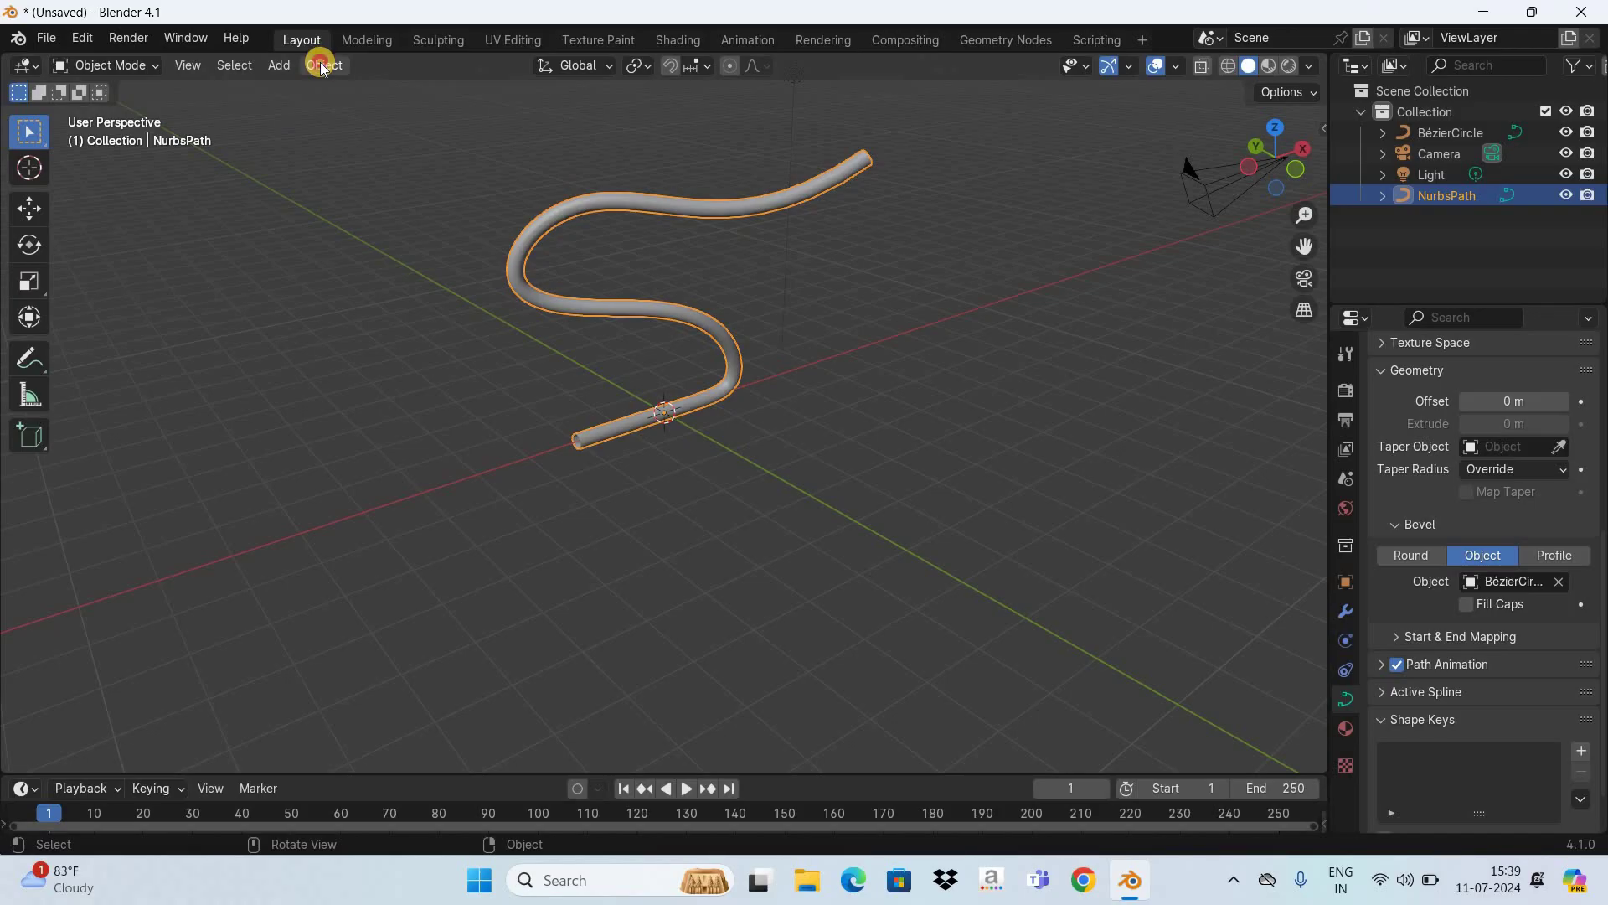
Step: Convert the beveled path to a mesh and delete the Bézier circle from the scene
click(320, 66)
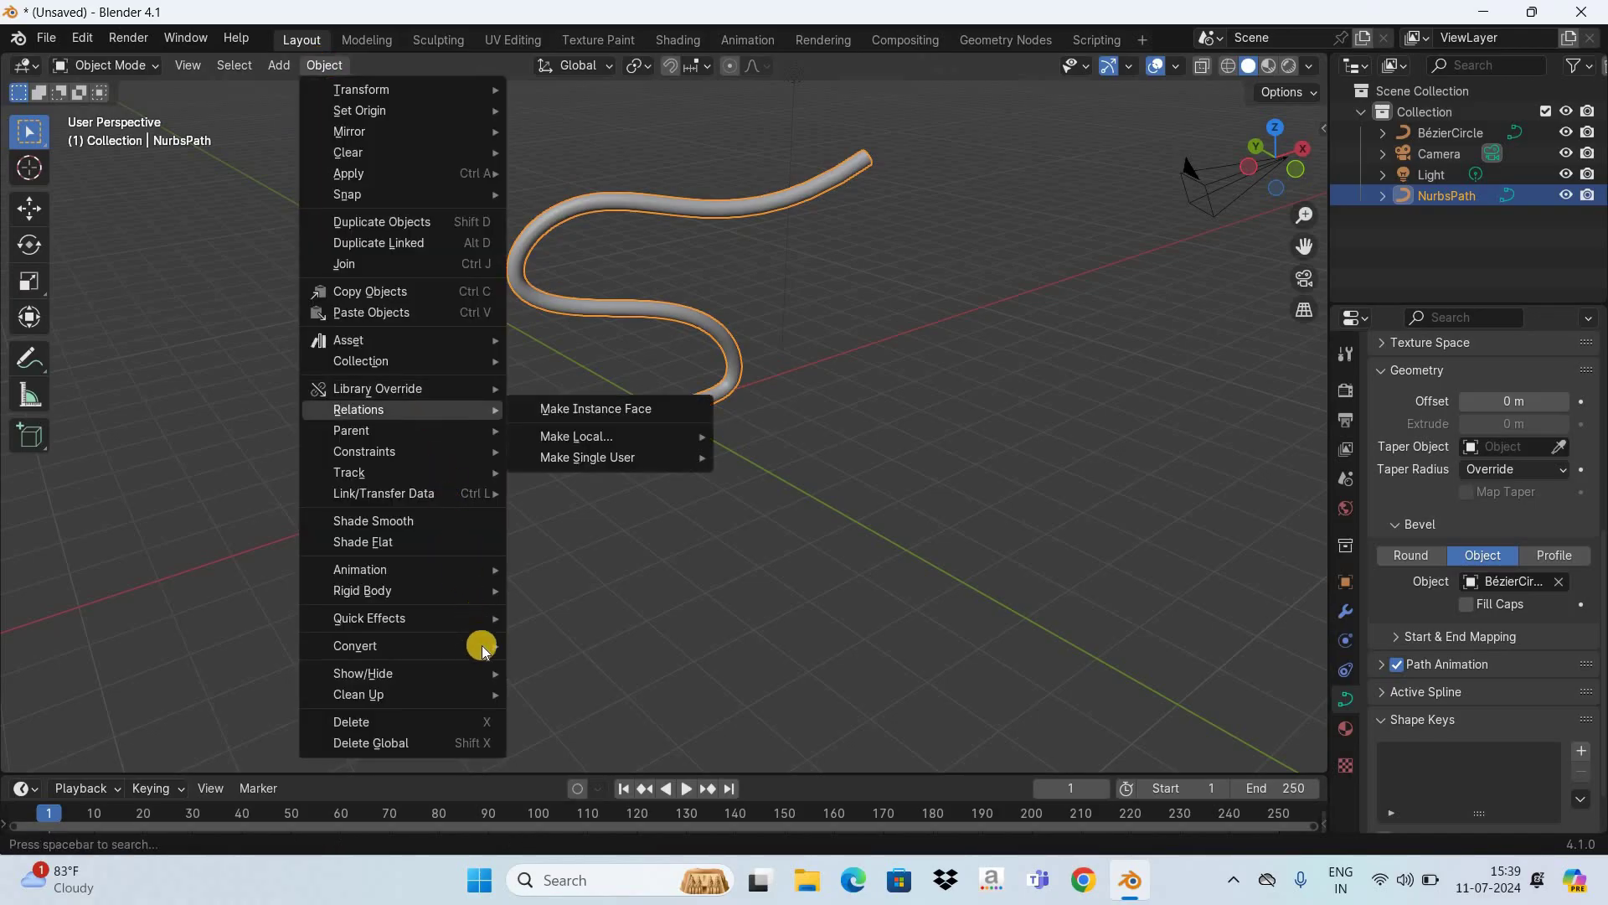
mouse_move(481, 646)
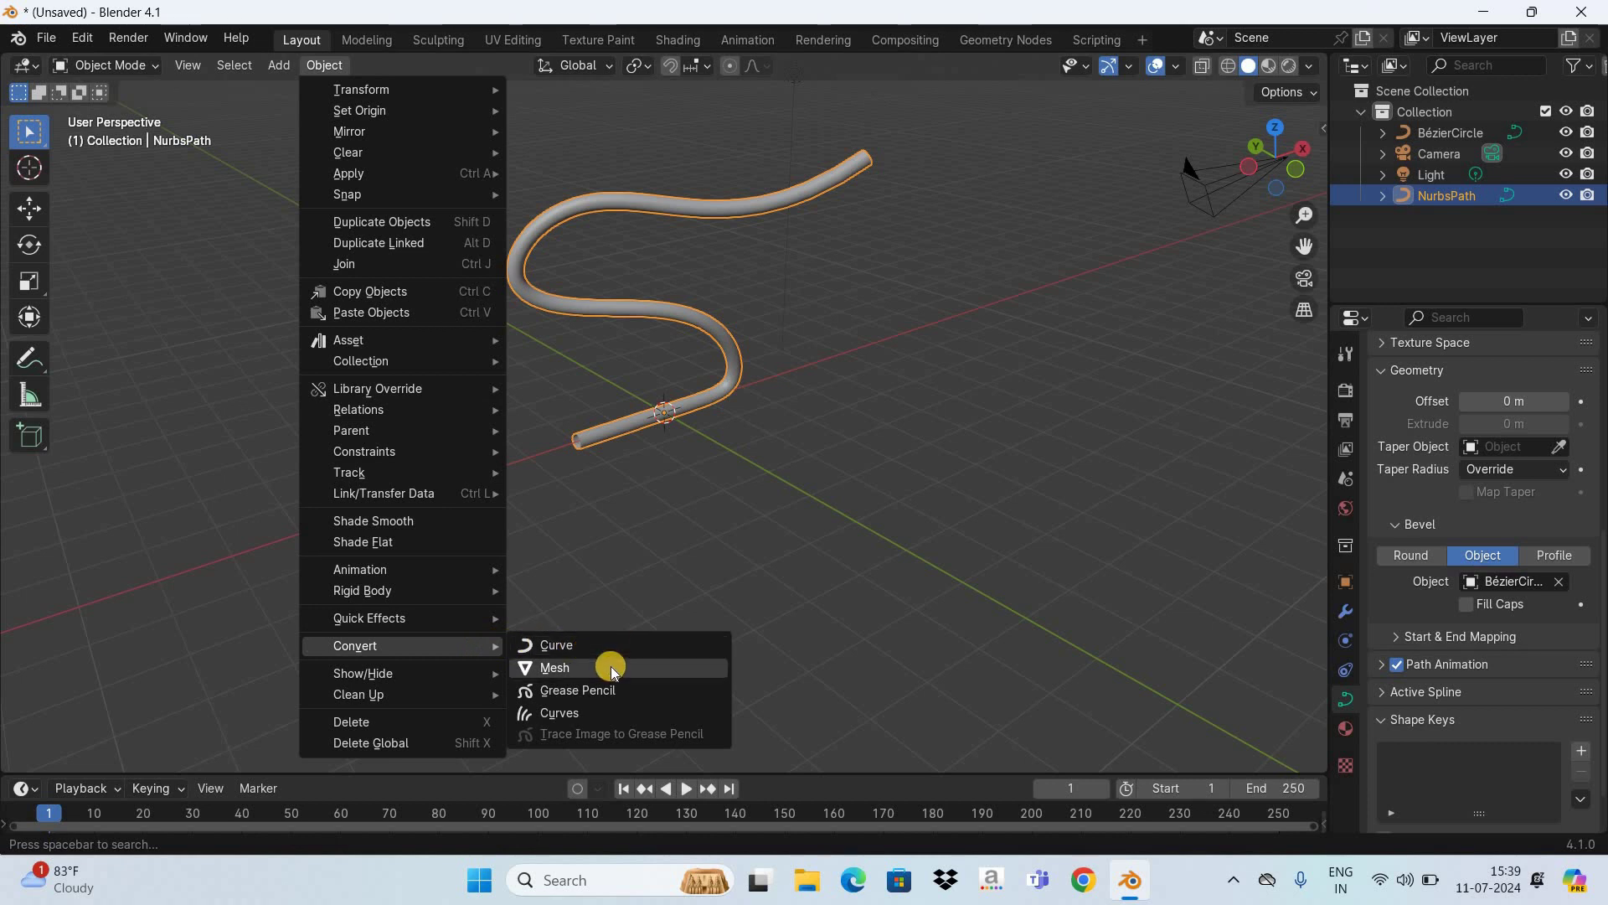
key(Return)
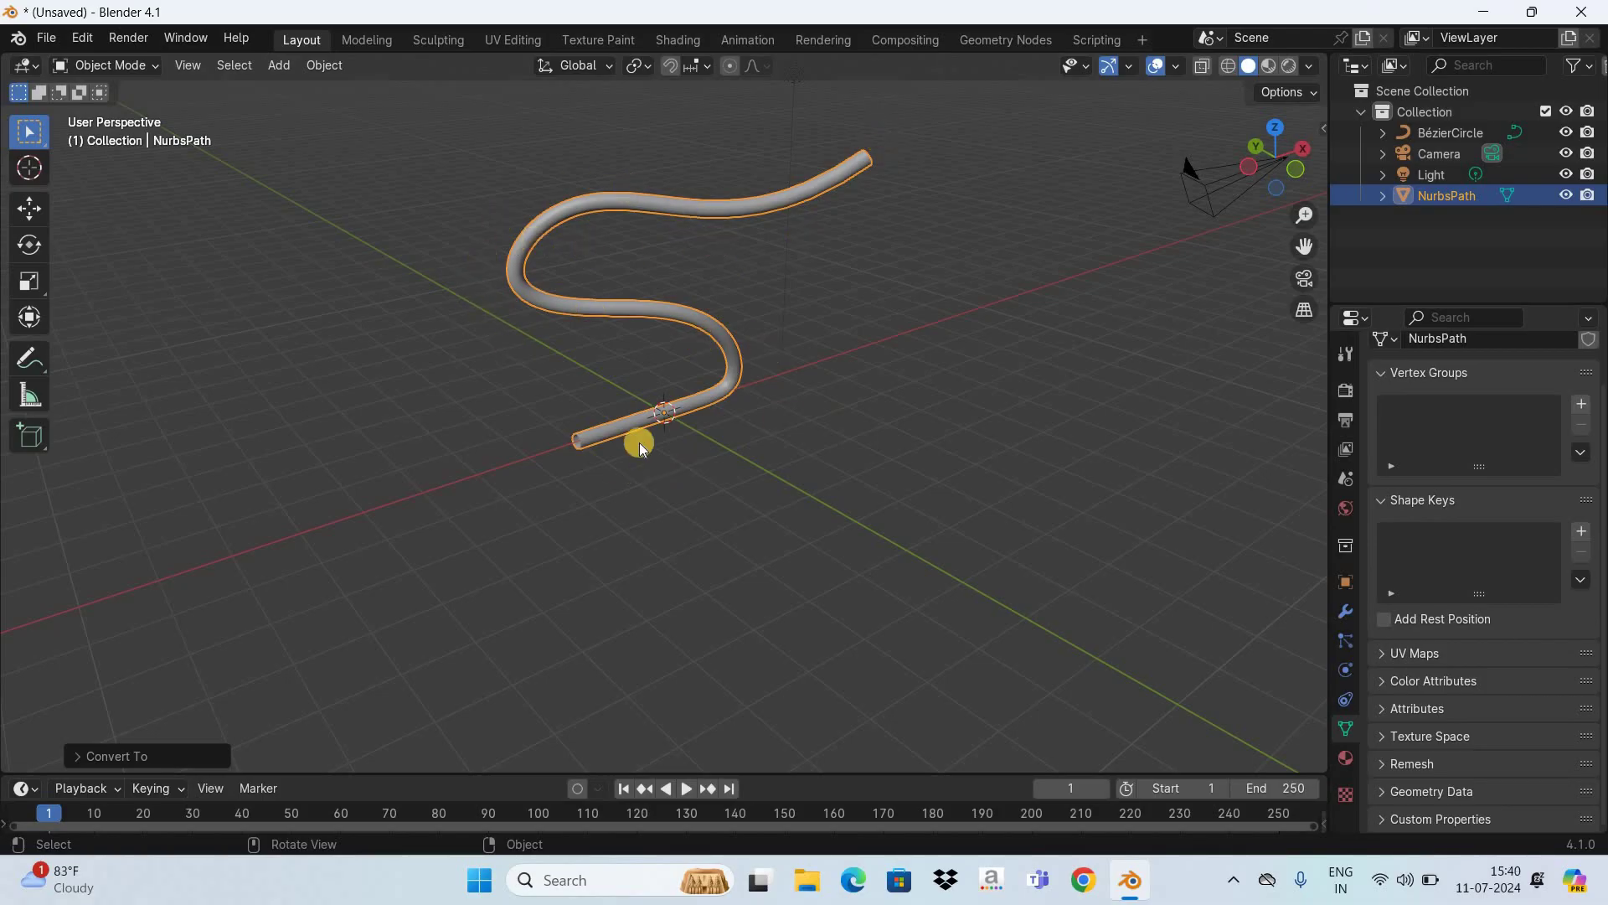
click(1453, 137)
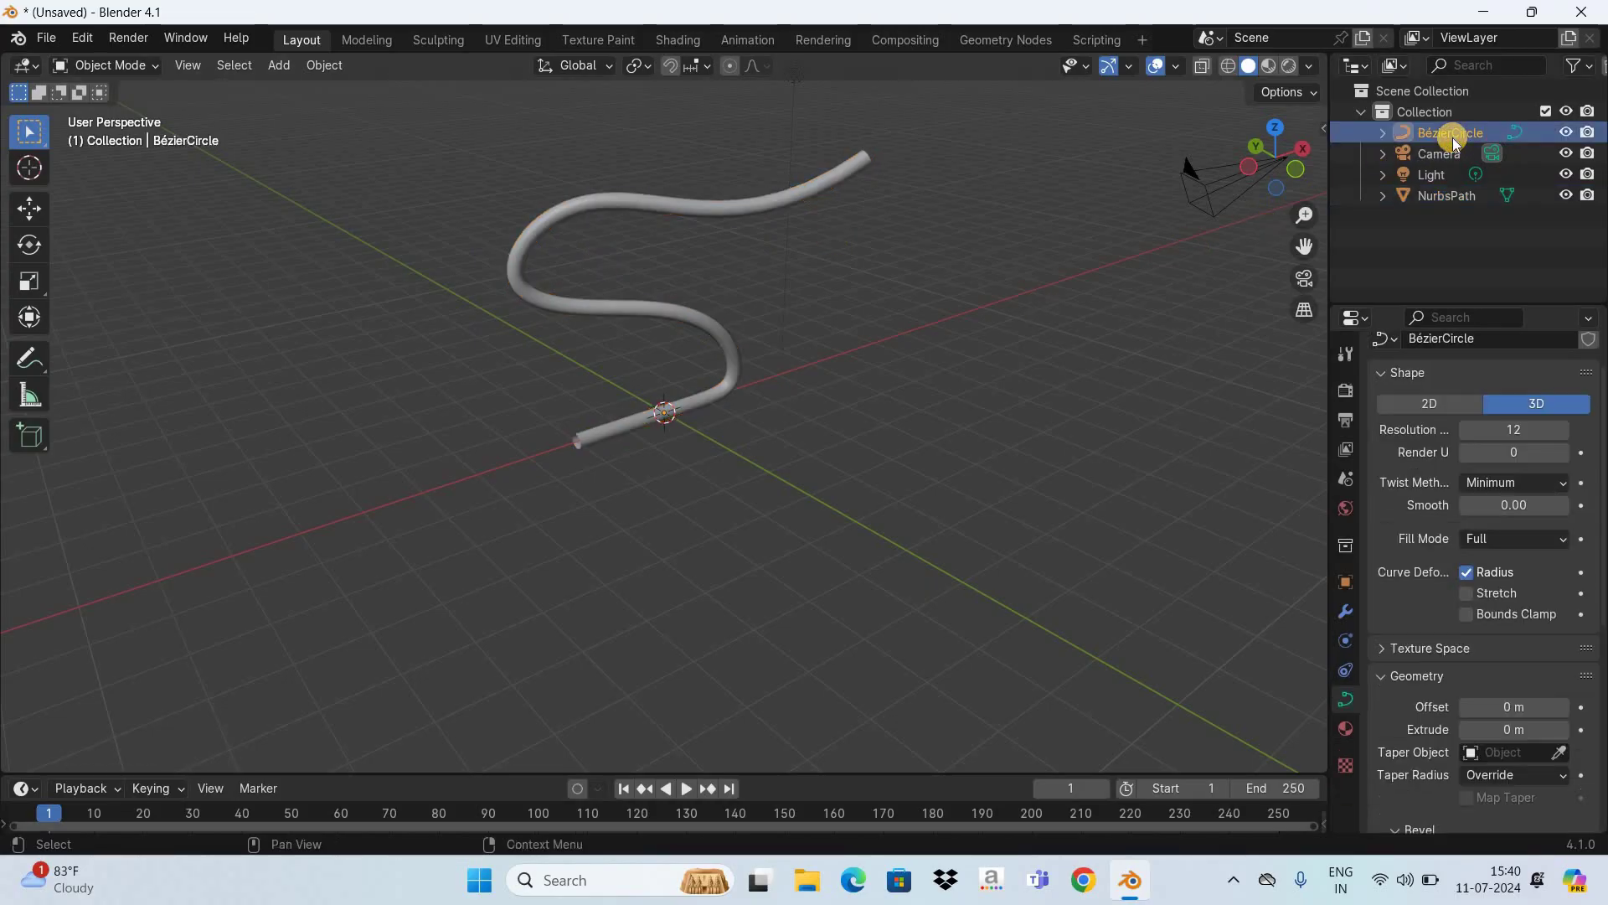
key(Delete)
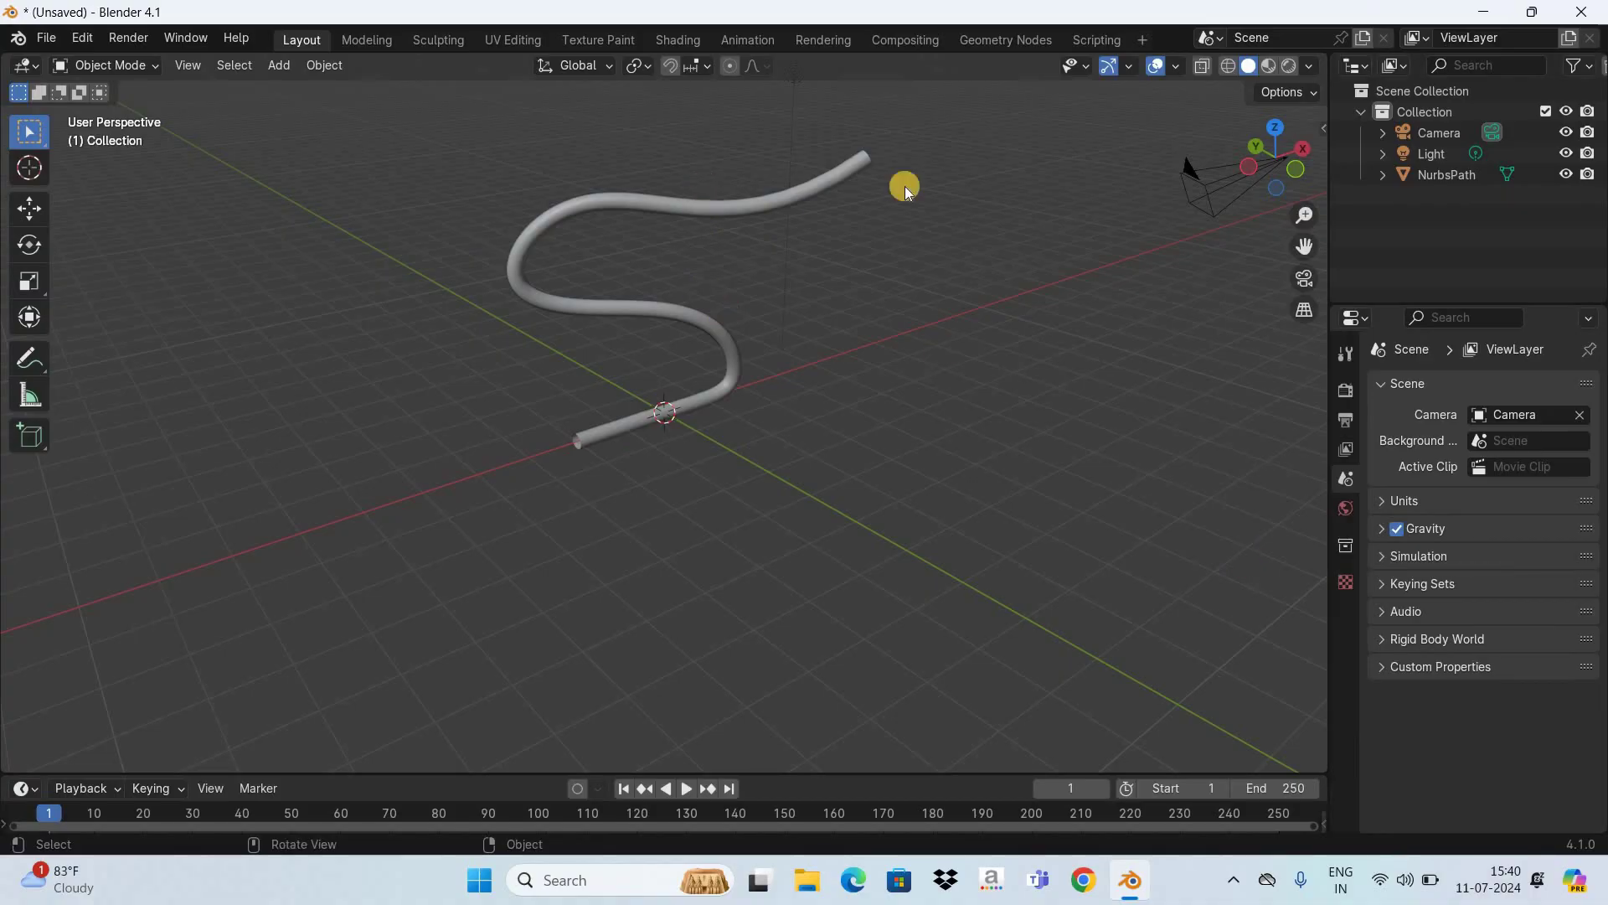
Step: In Rendered viewport shading, give the pipe a new material with a light purple base color
click(1287, 67)
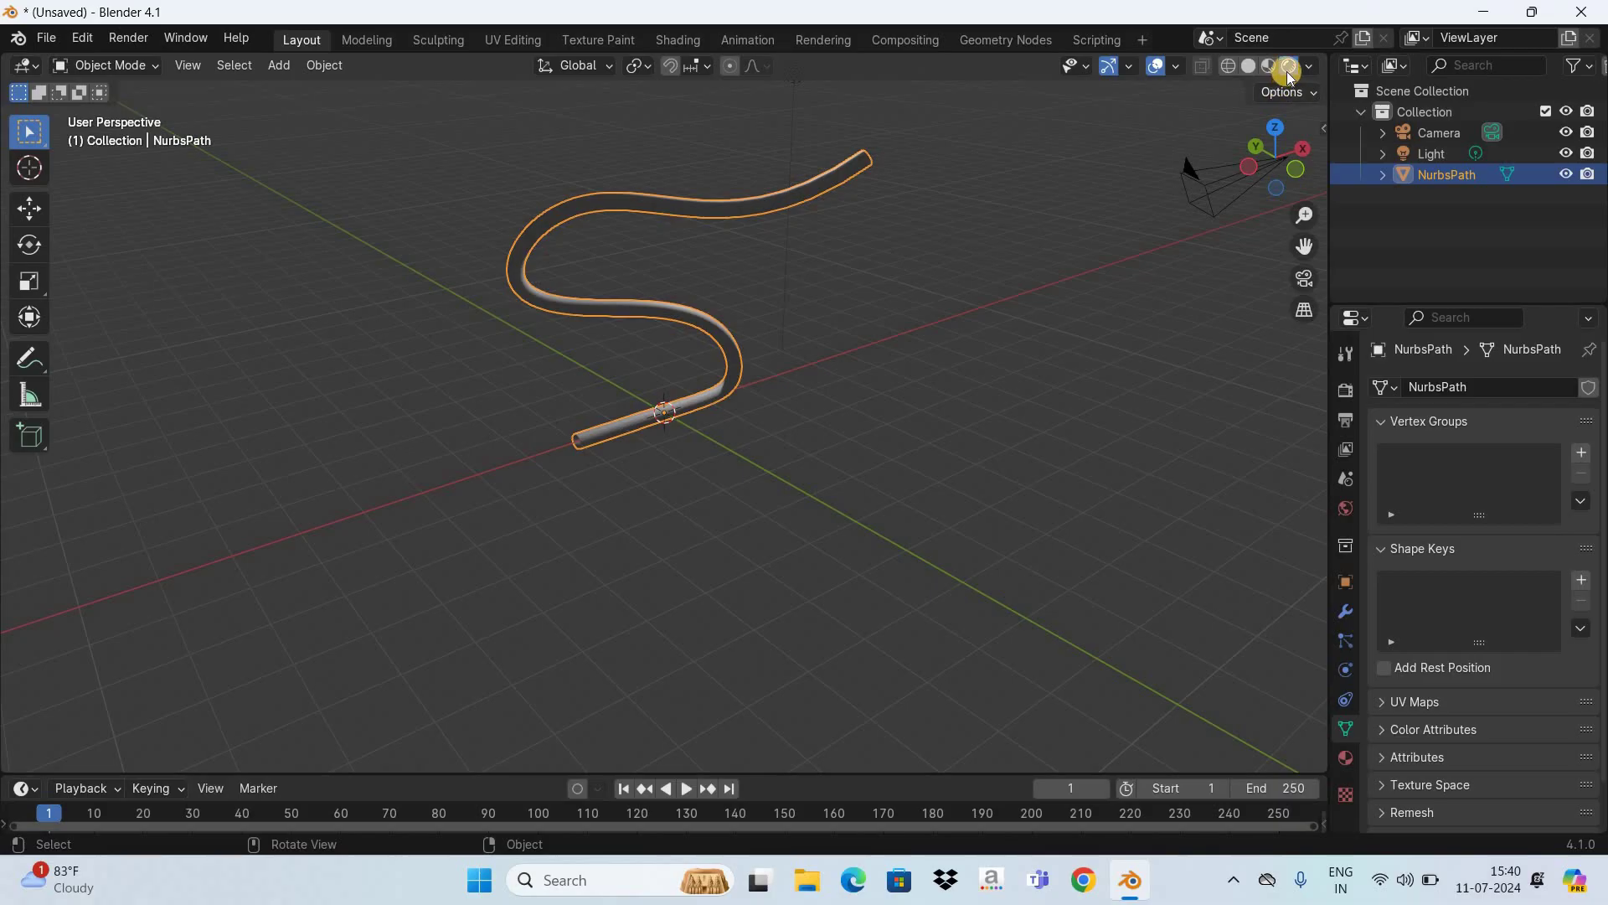
click(1346, 750)
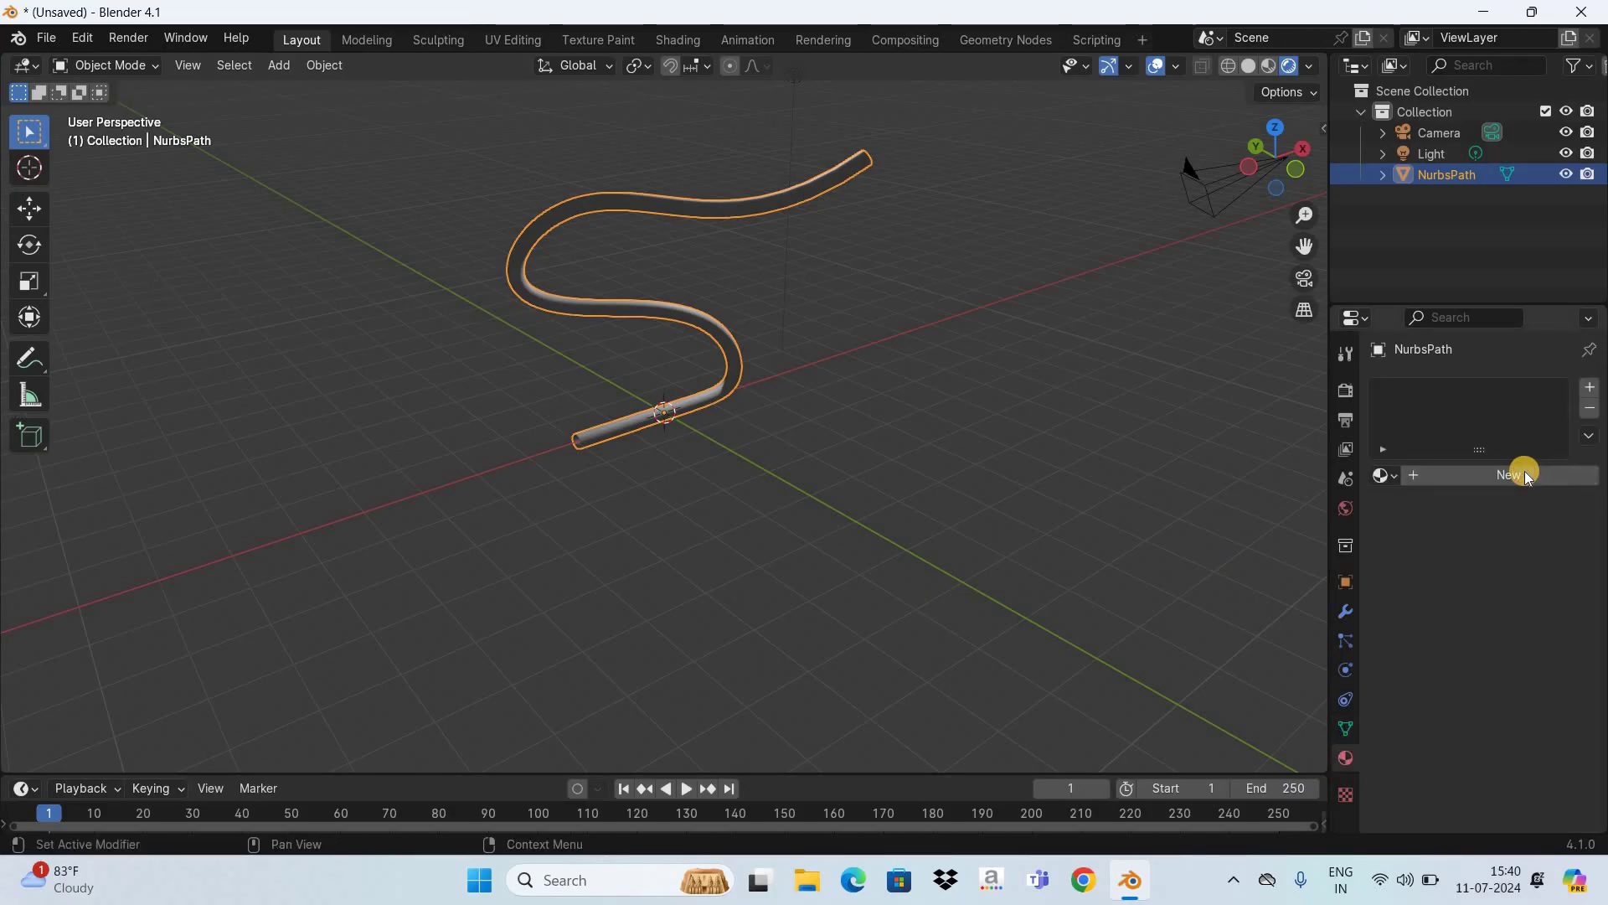
click(1508, 475)
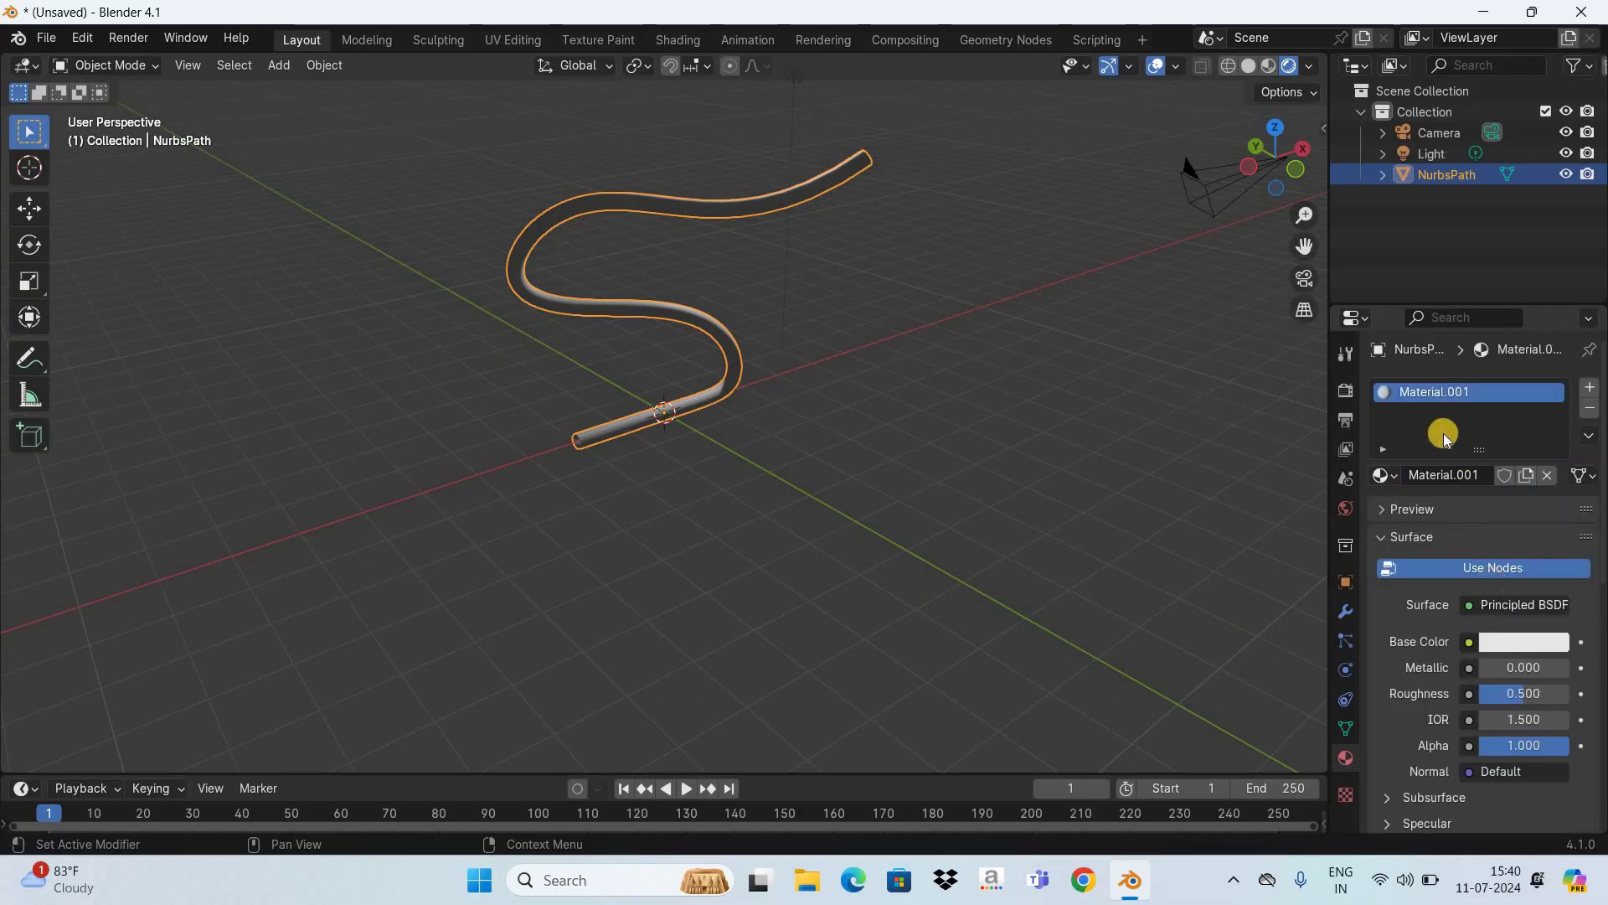
click(1523, 641)
click(1379, 383)
drag(1379, 383, 1480, 409)
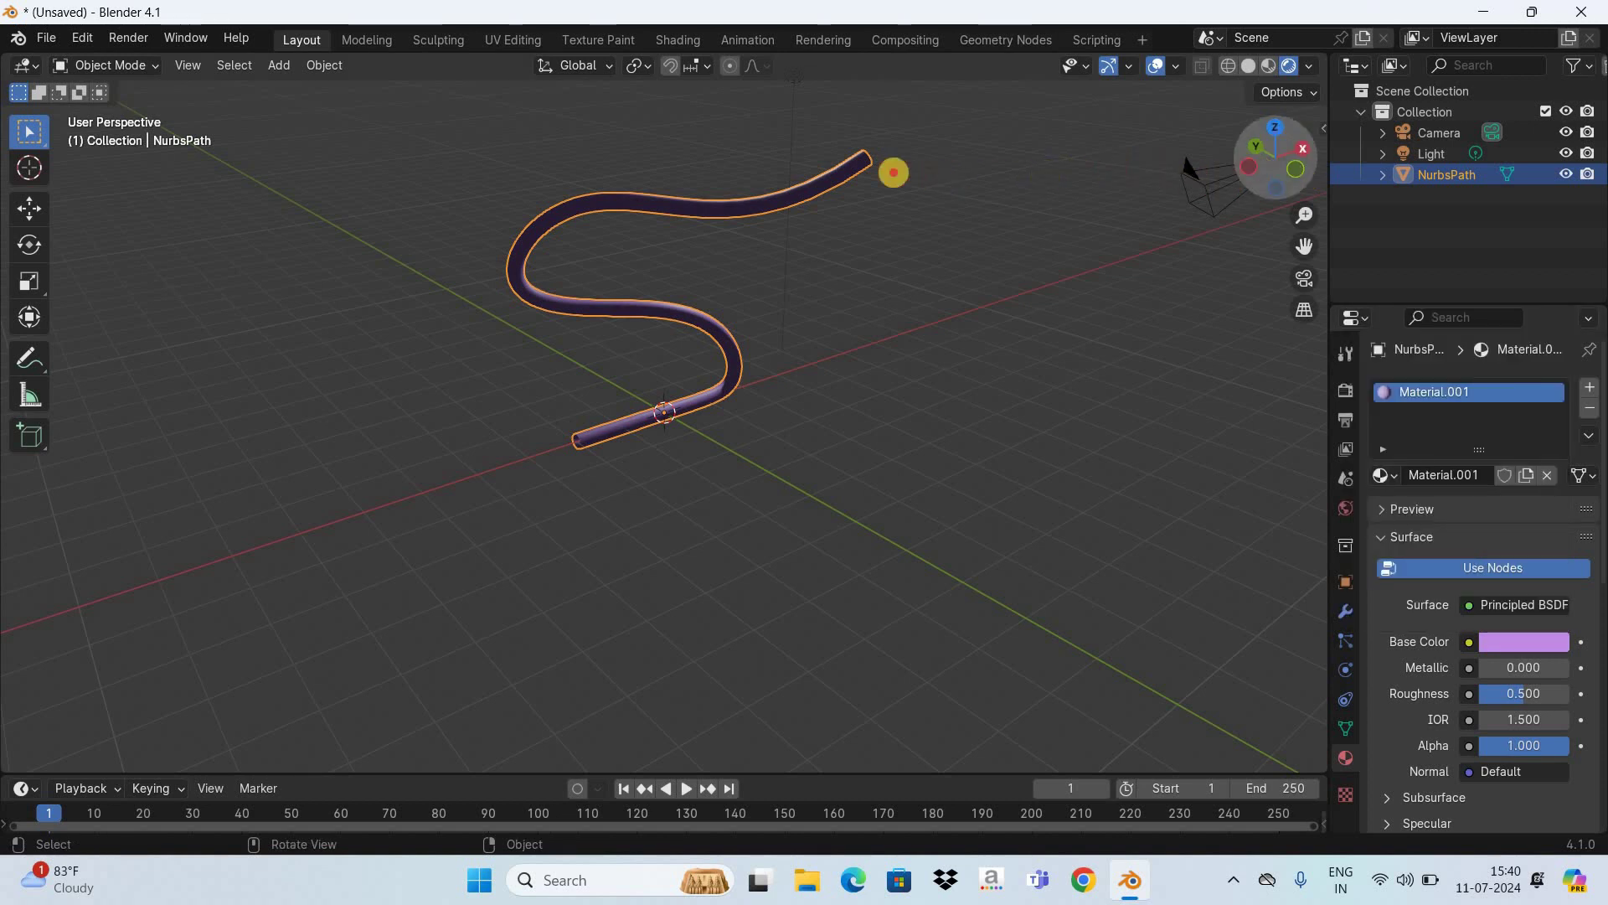
drag(1271, 156, 1289, 140)
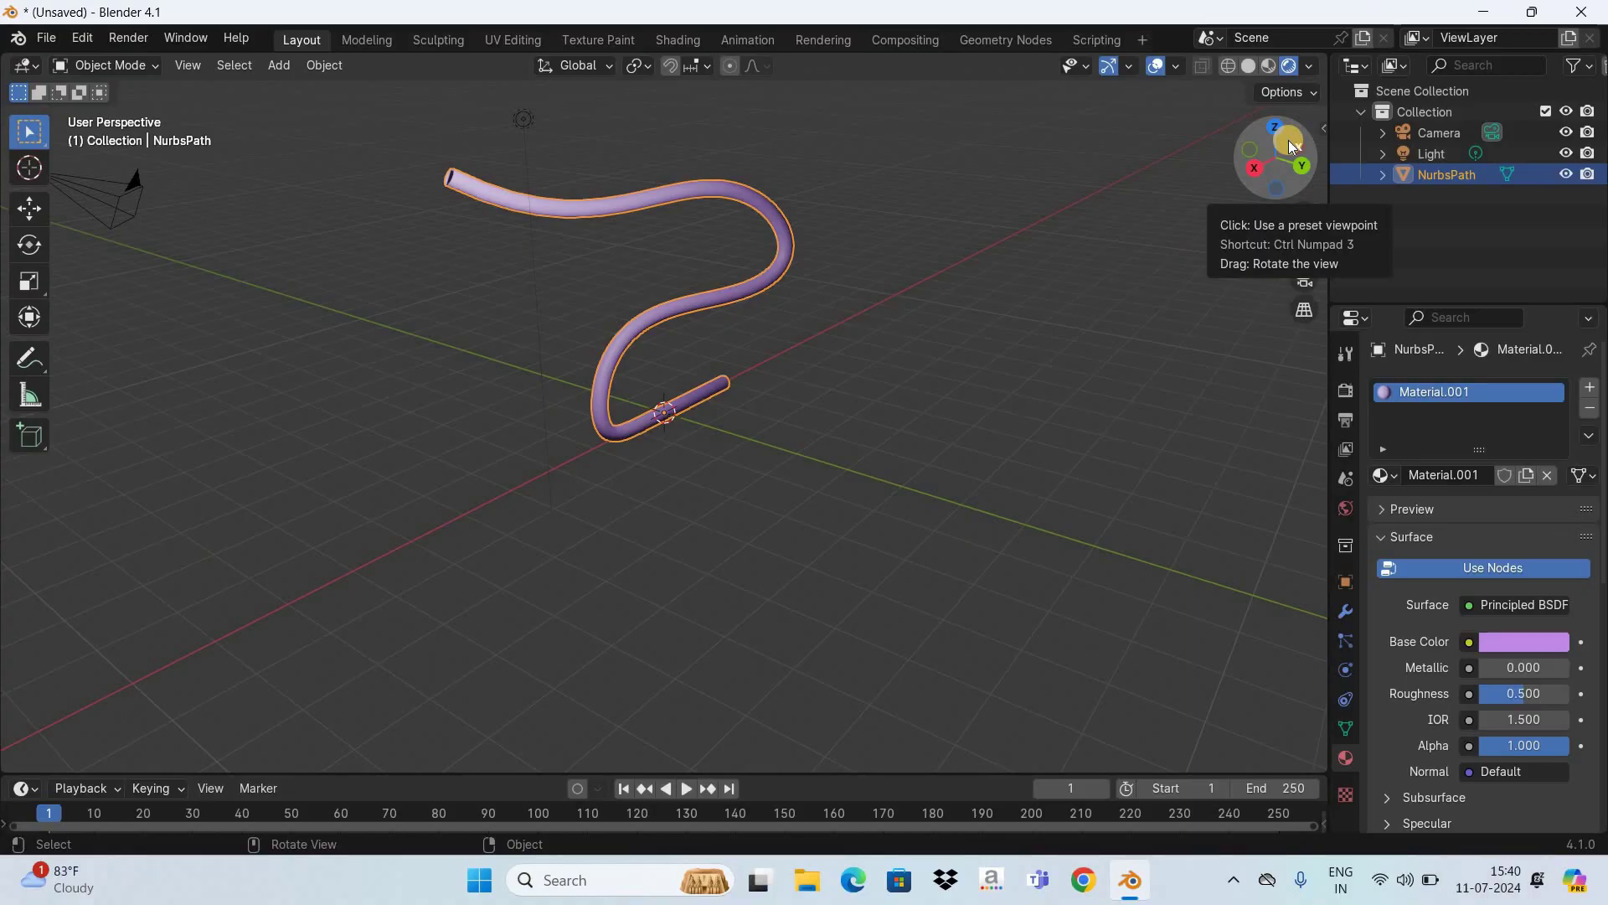